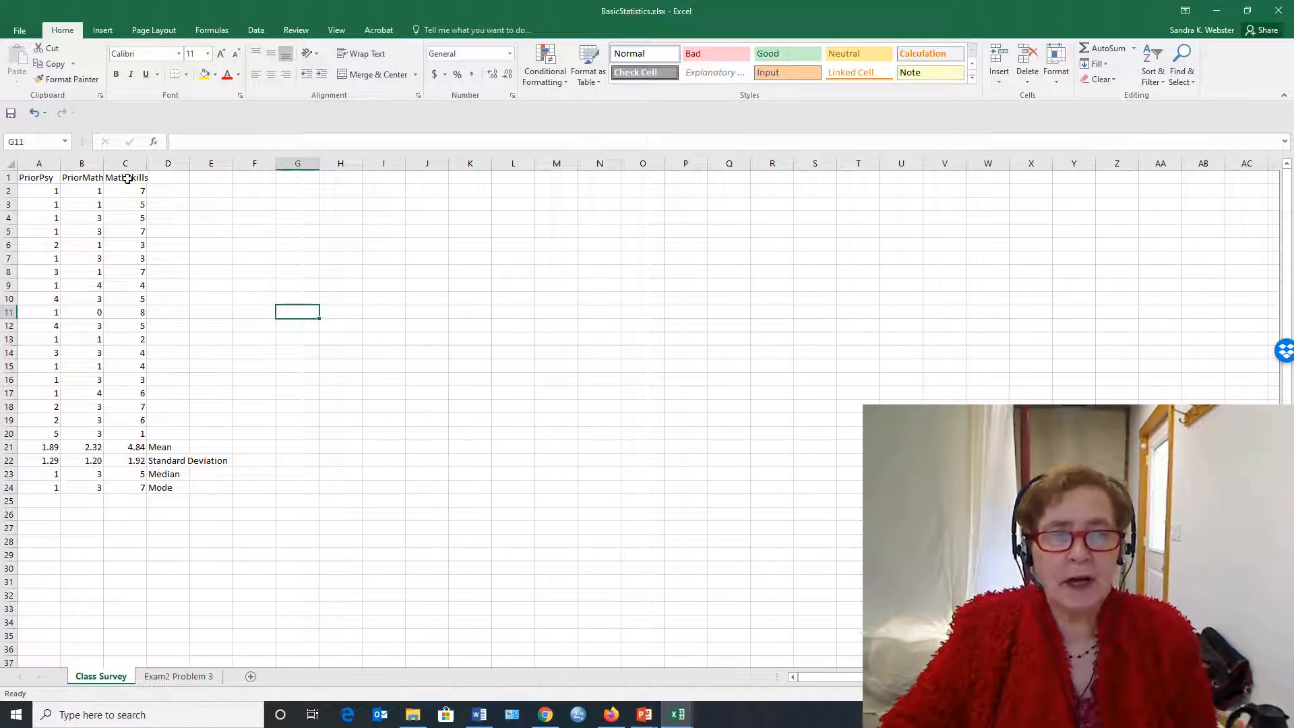
Calculate the correlation between PriorPsy (A2:A20) and PriorMath (B2:B20) in cell E2 with the CORREL function
click(199, 197)
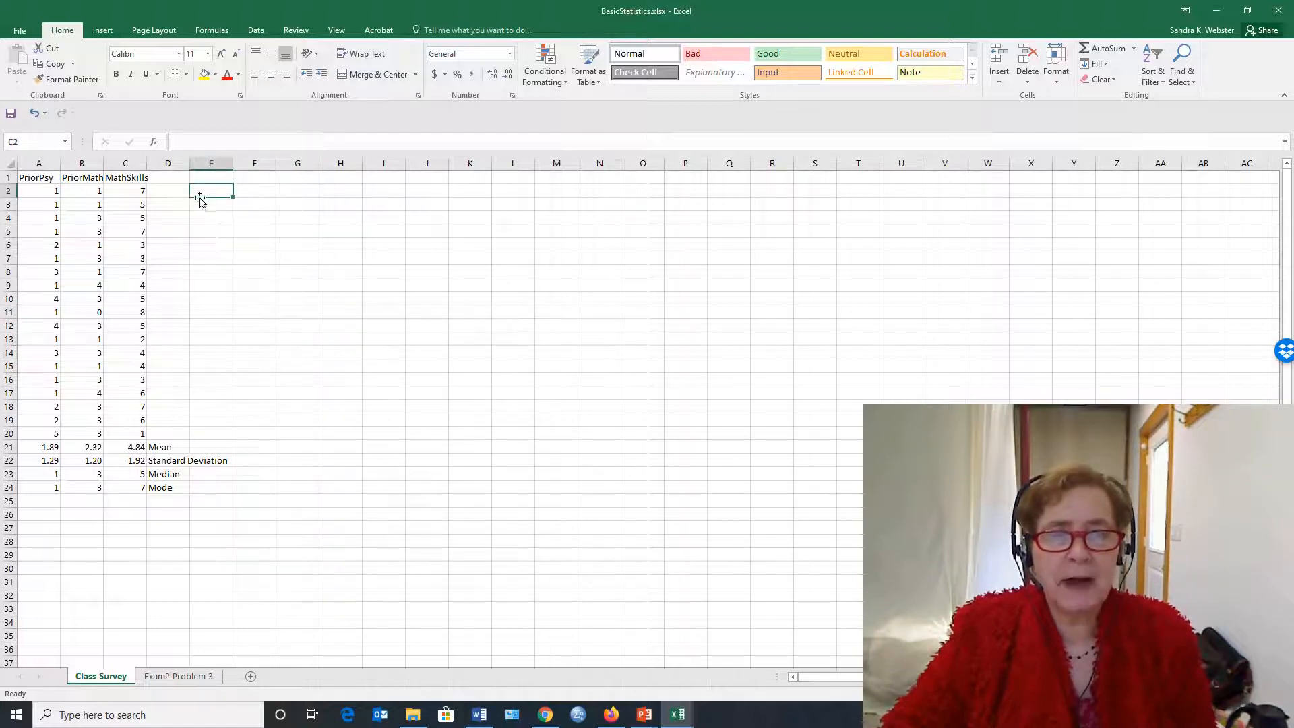
click(155, 143)
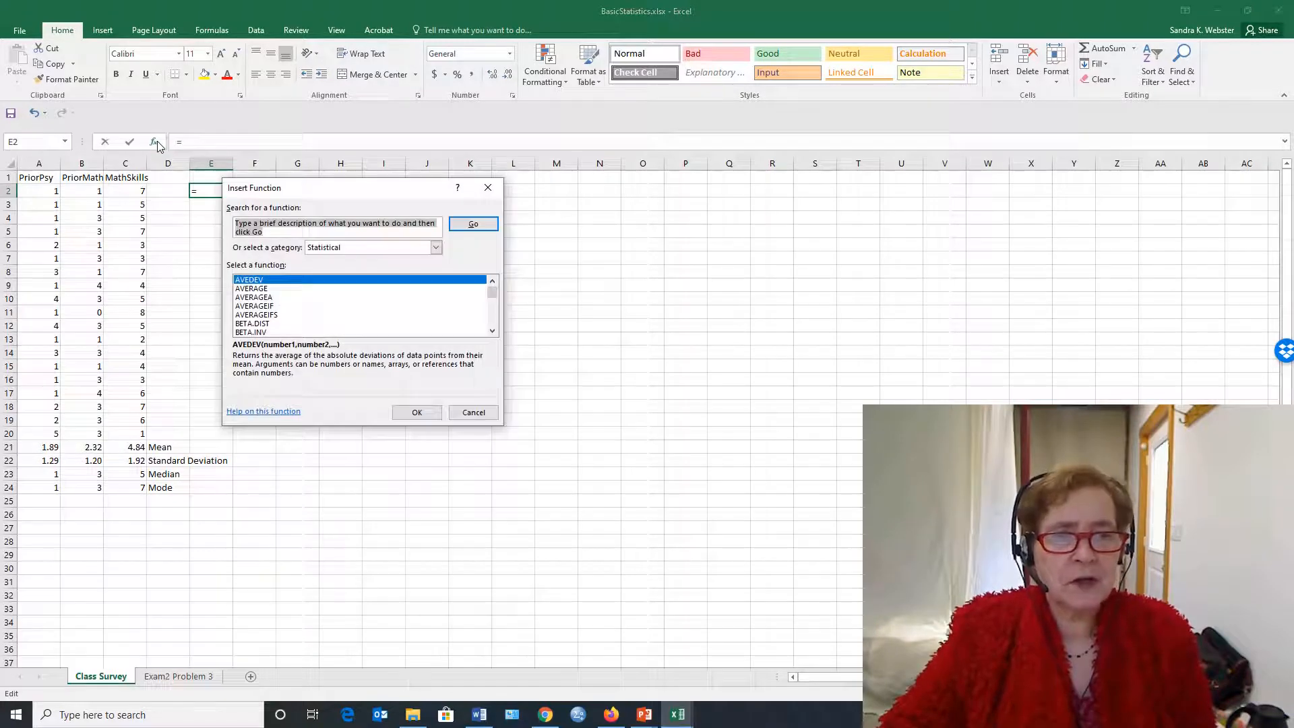
scroll(330, 314, down, 3)
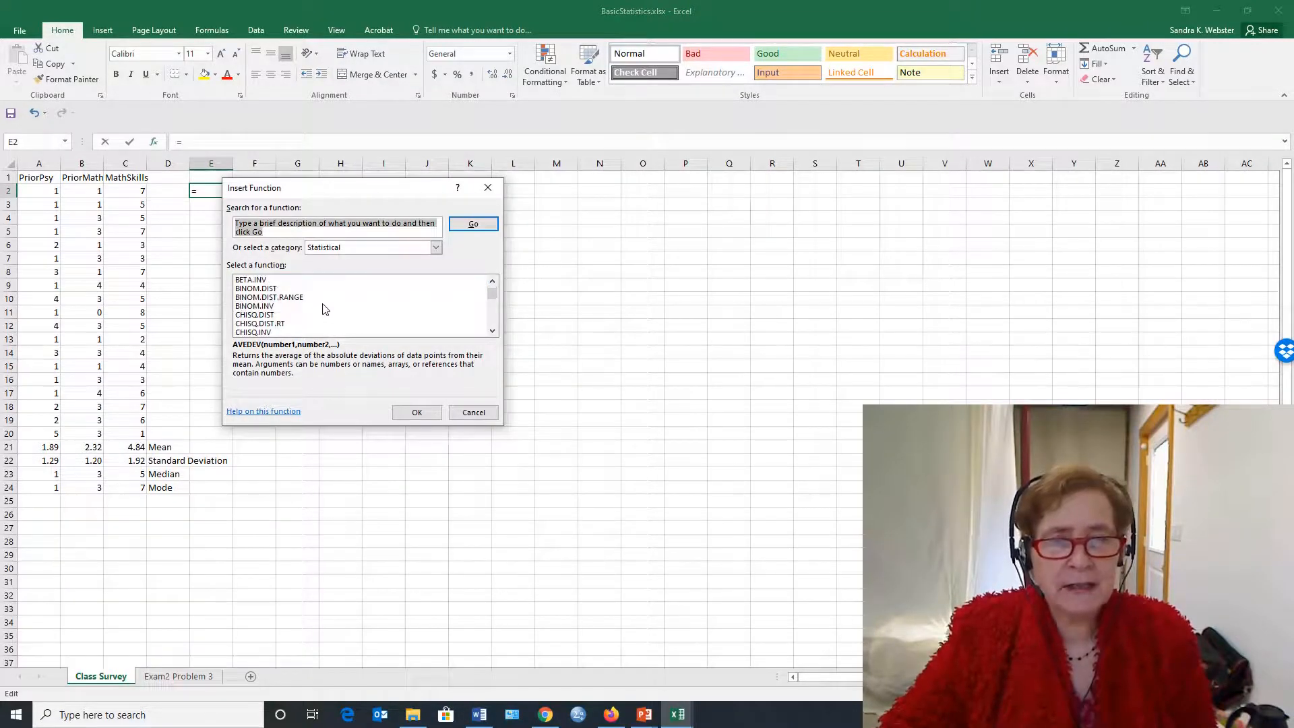
scroll(285, 324, down, 1)
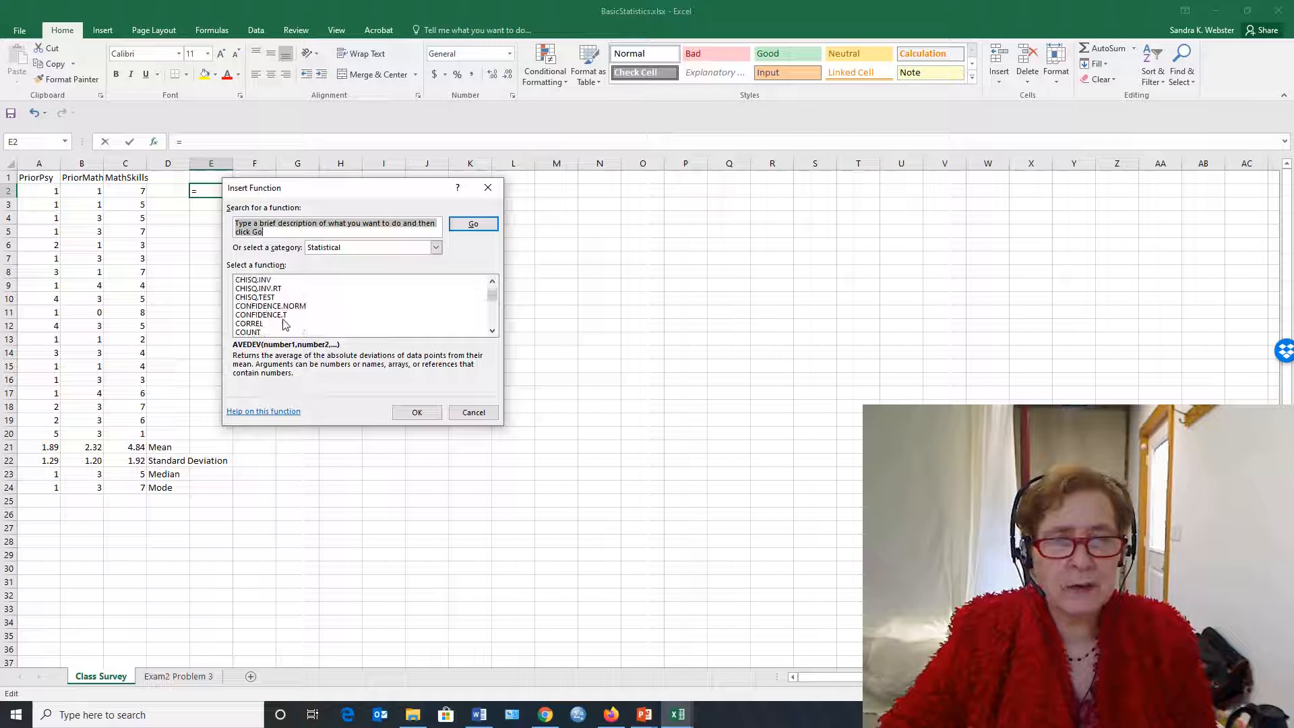
click(248, 324)
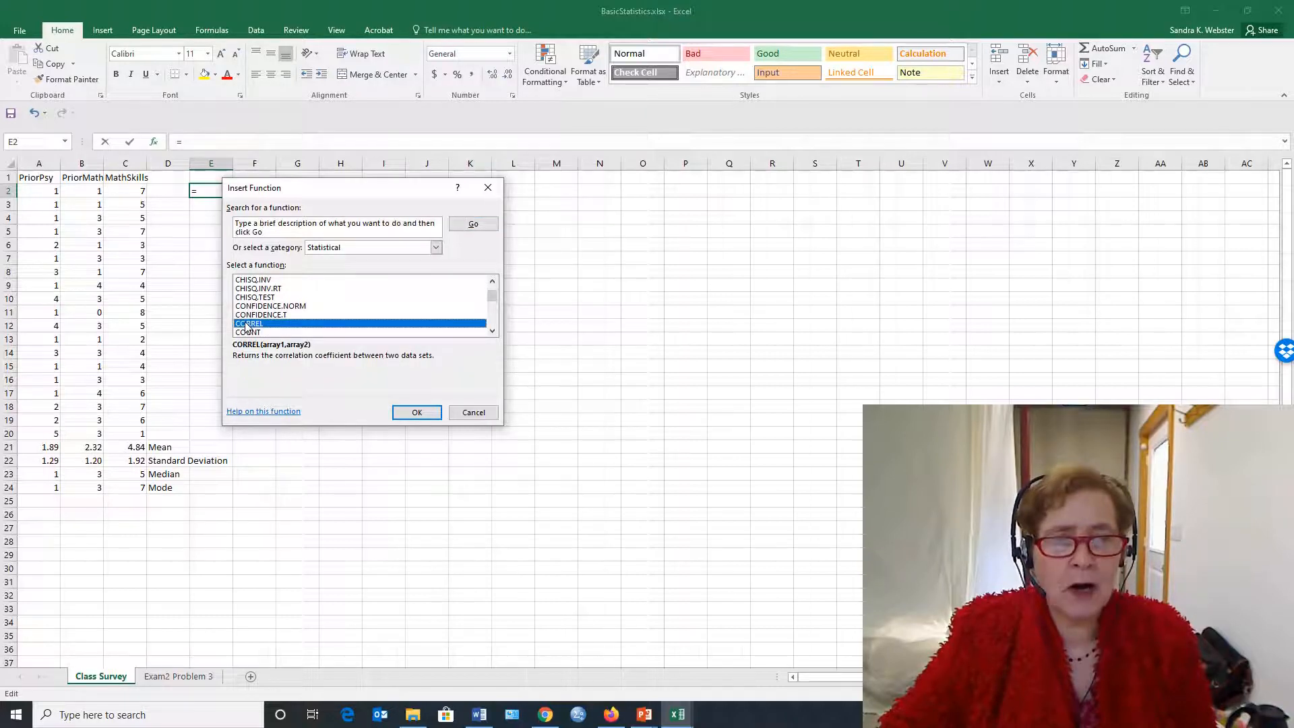
click(418, 413)
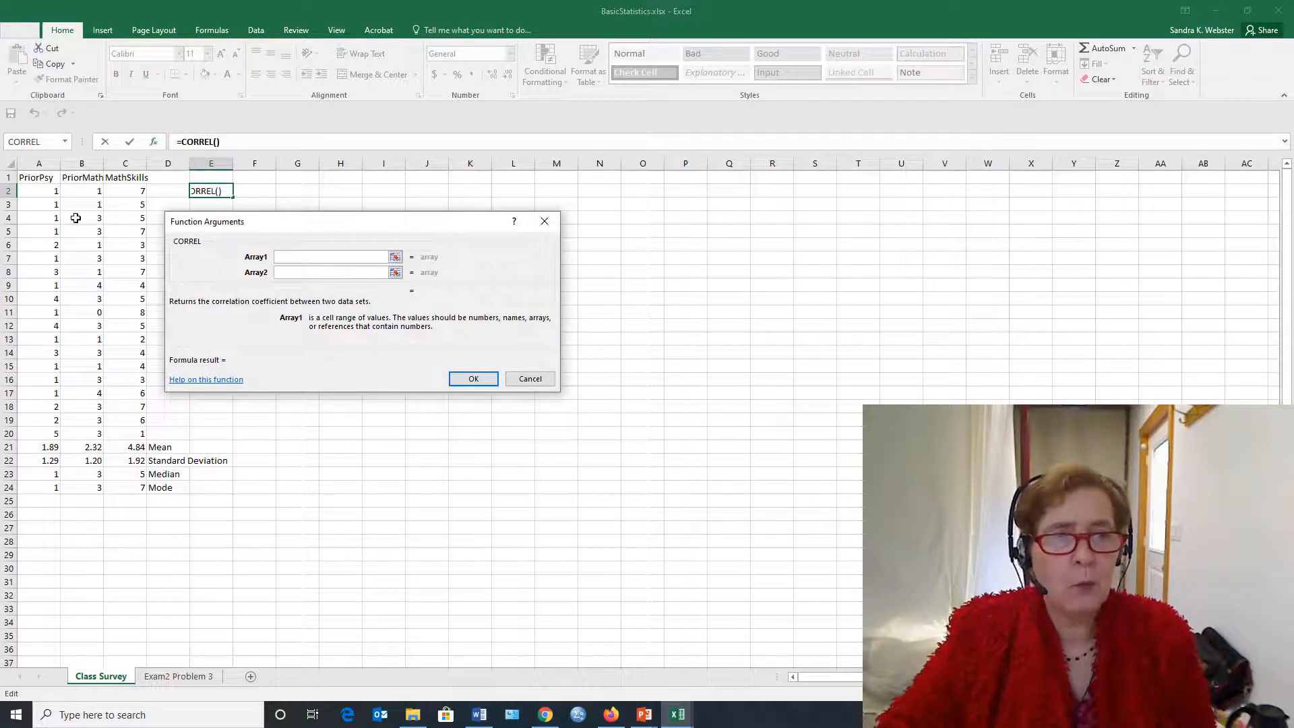
drag(49, 194, 3, 435)
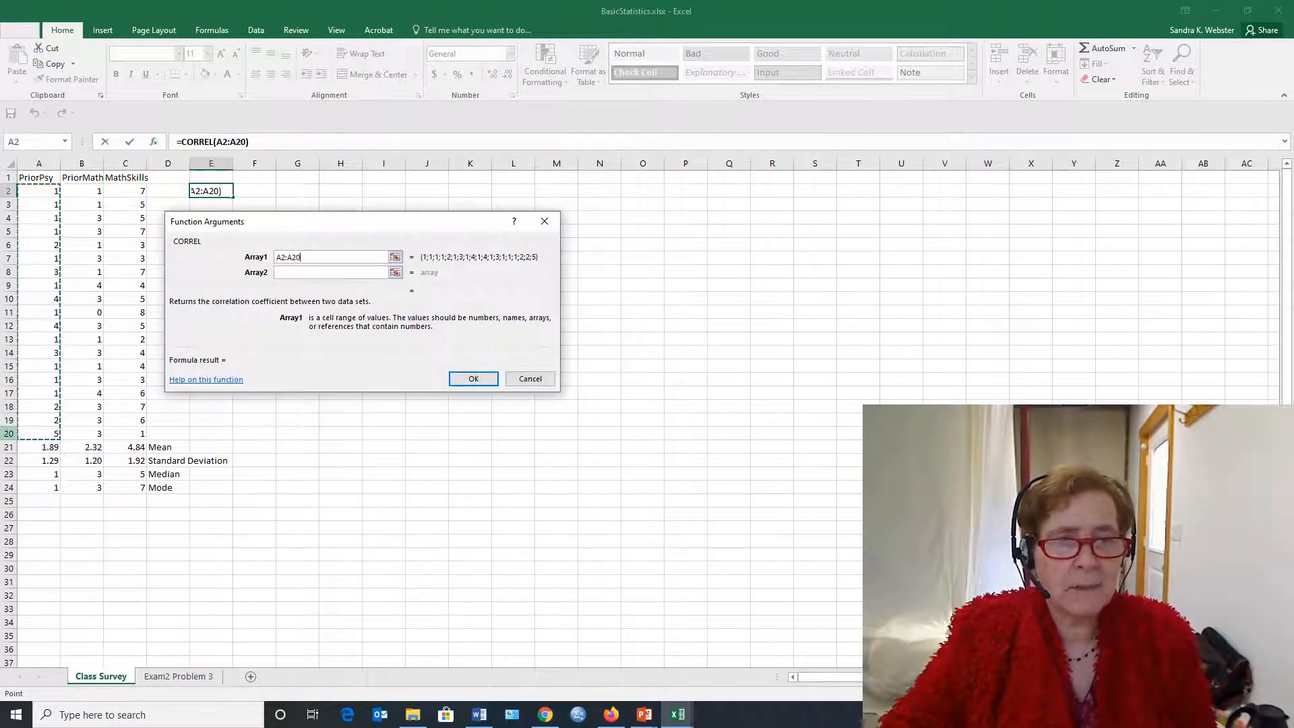
click(291, 272)
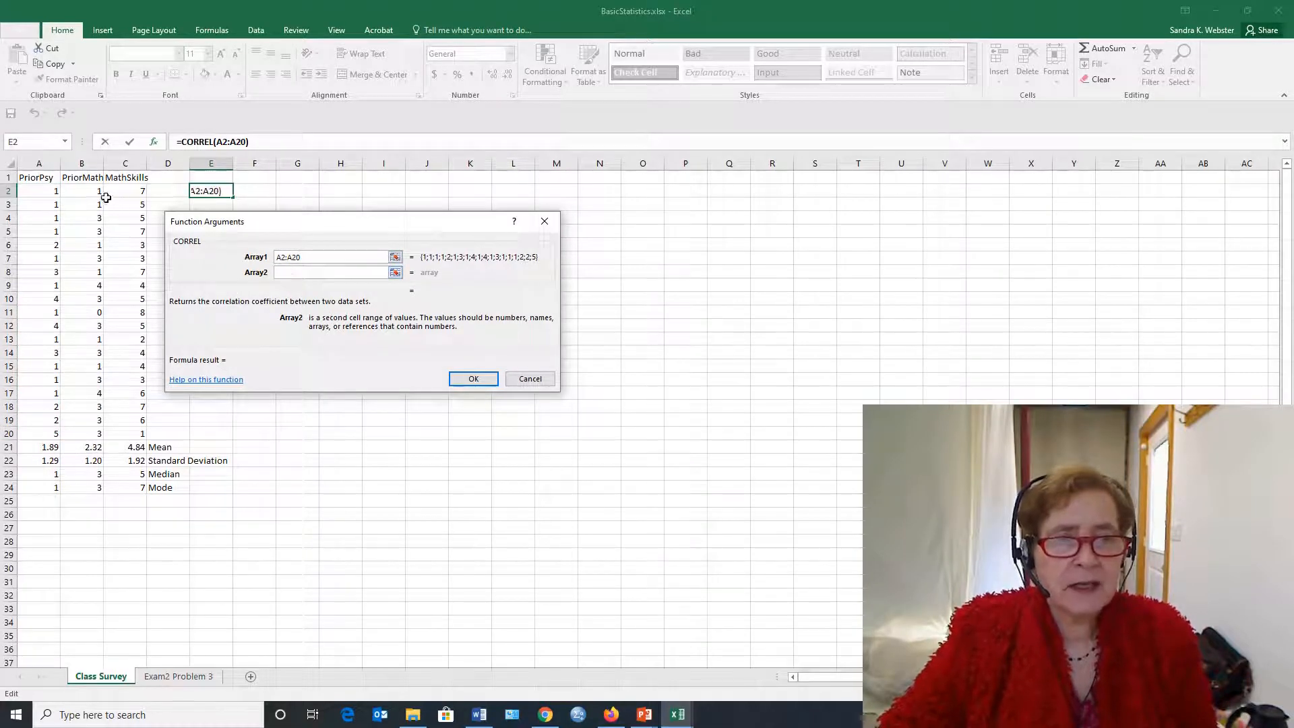
drag(93, 191, 84, 435)
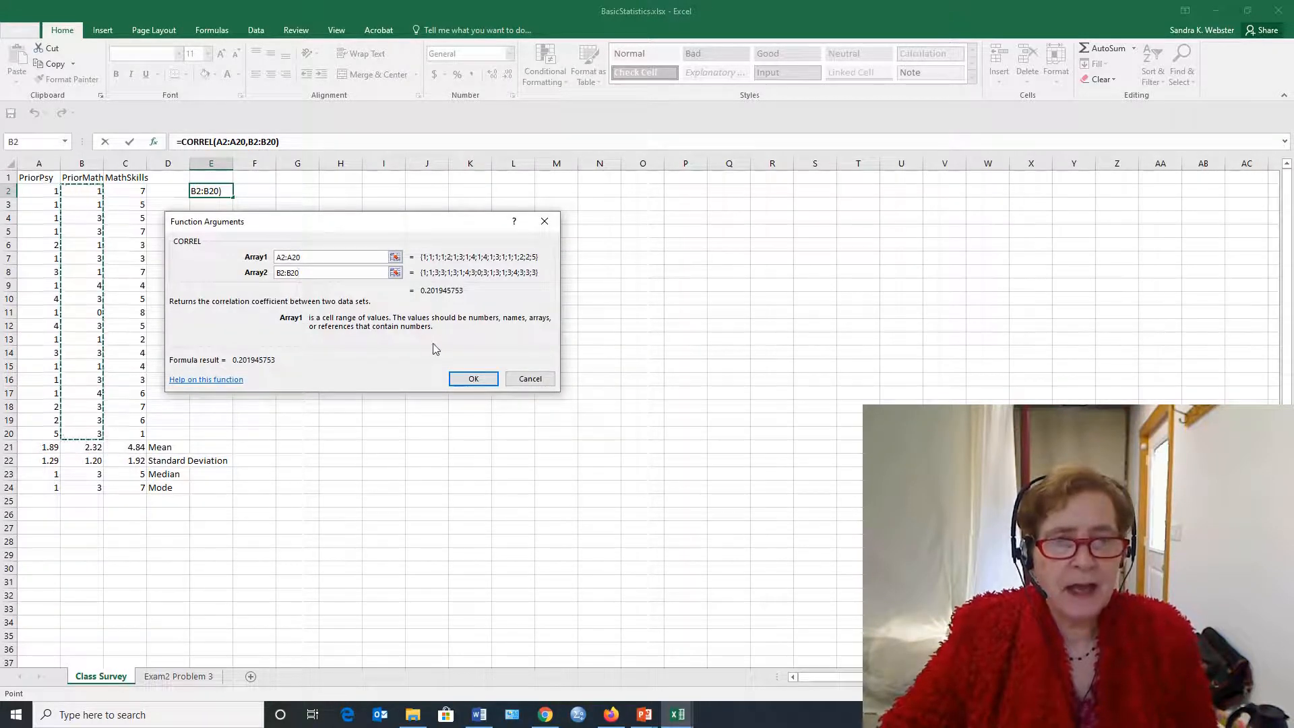
click(470, 379)
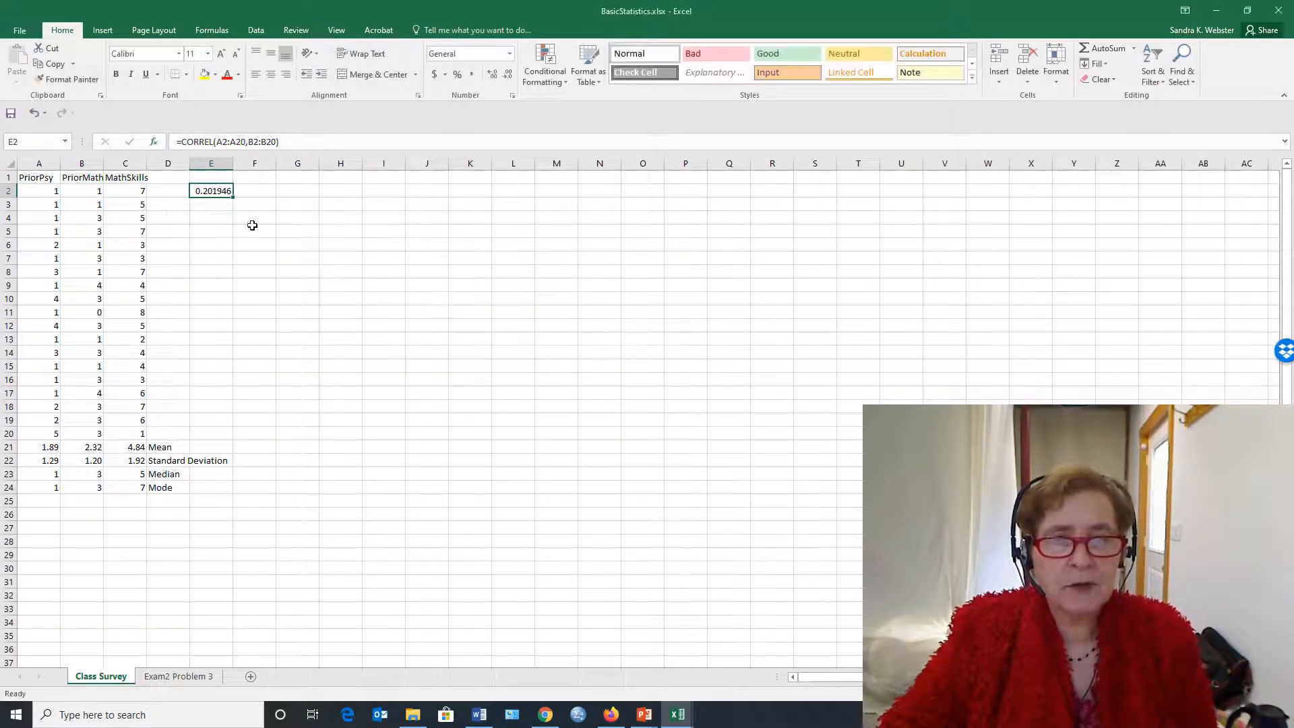
Label the first correlation by entering AwithB in cell F2
click(258, 188)
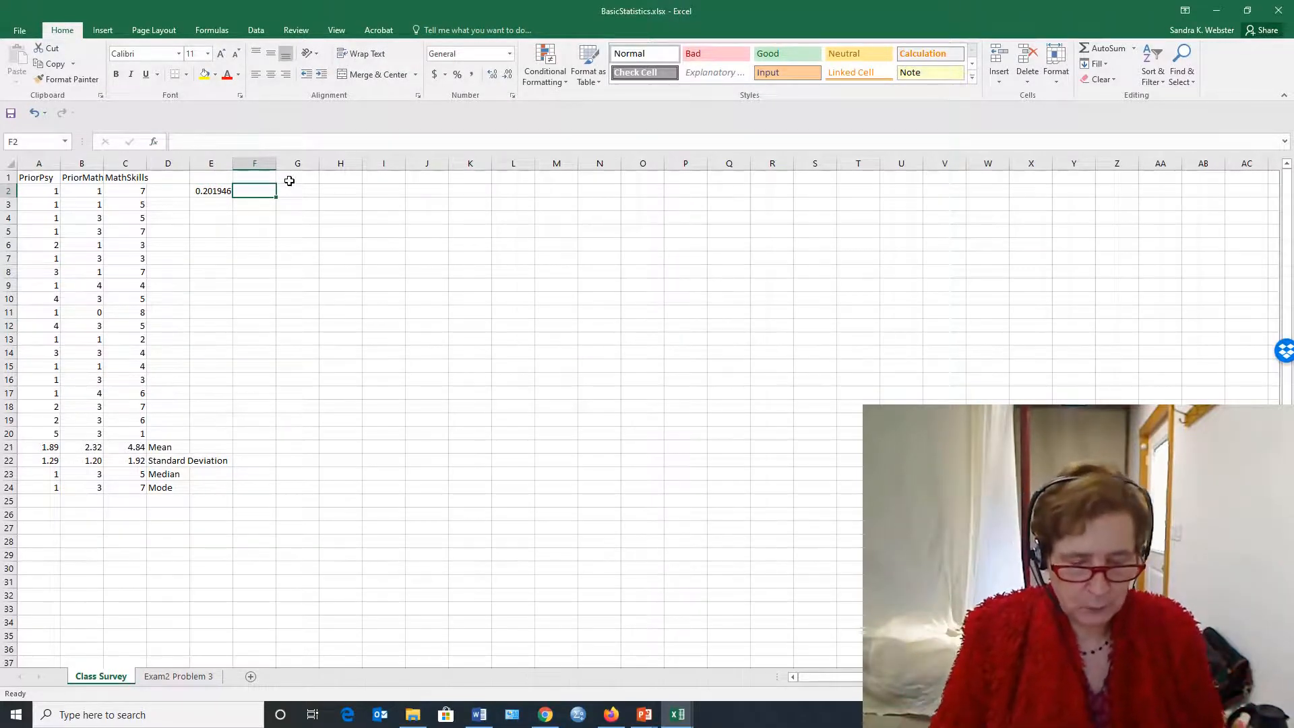
text(AwithB)
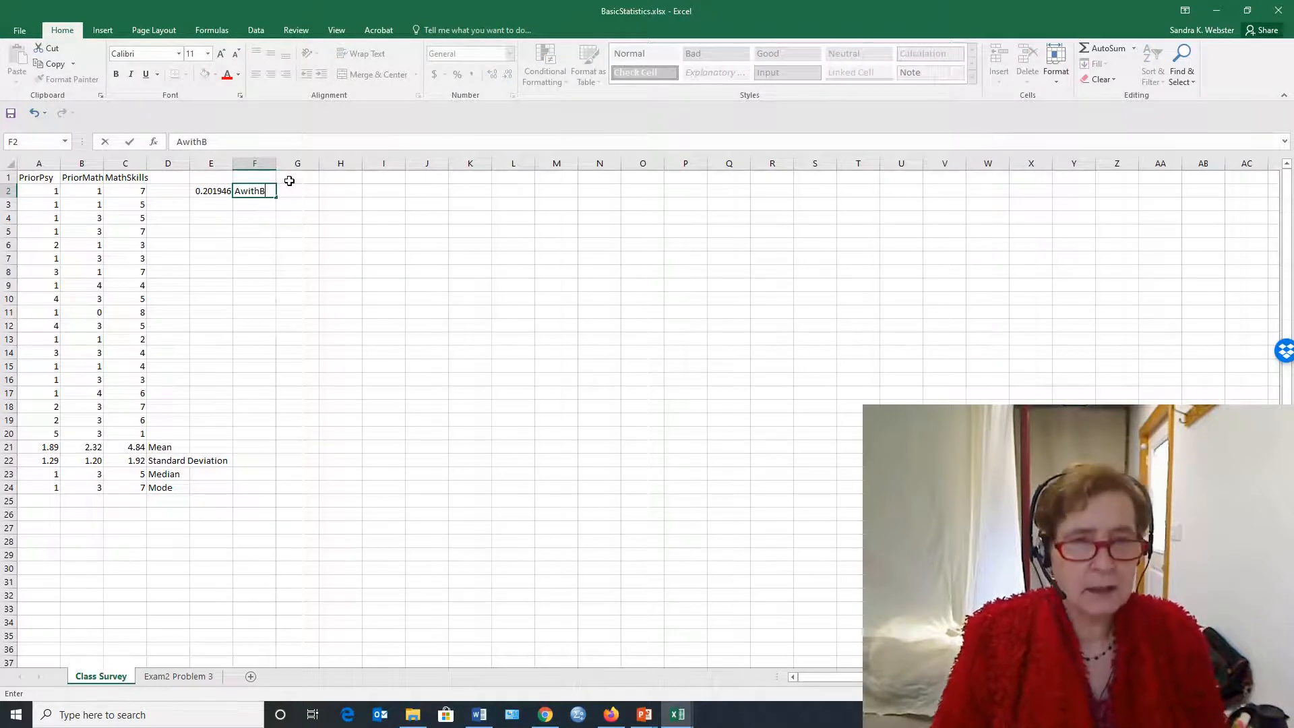
key(Return)
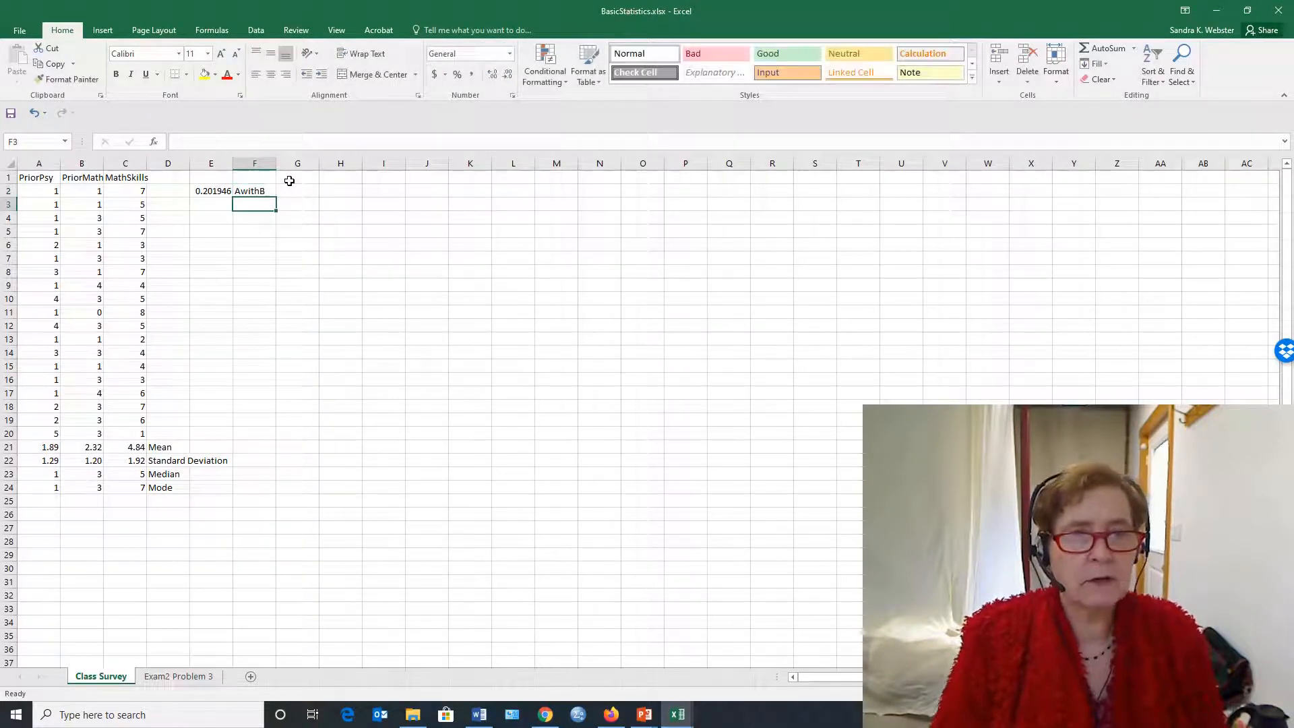
Calculate the correlation between PriorPsy (A2:A20) and MathSkills (C2:C20) in cell E3 with the CORREL function
click(209, 206)
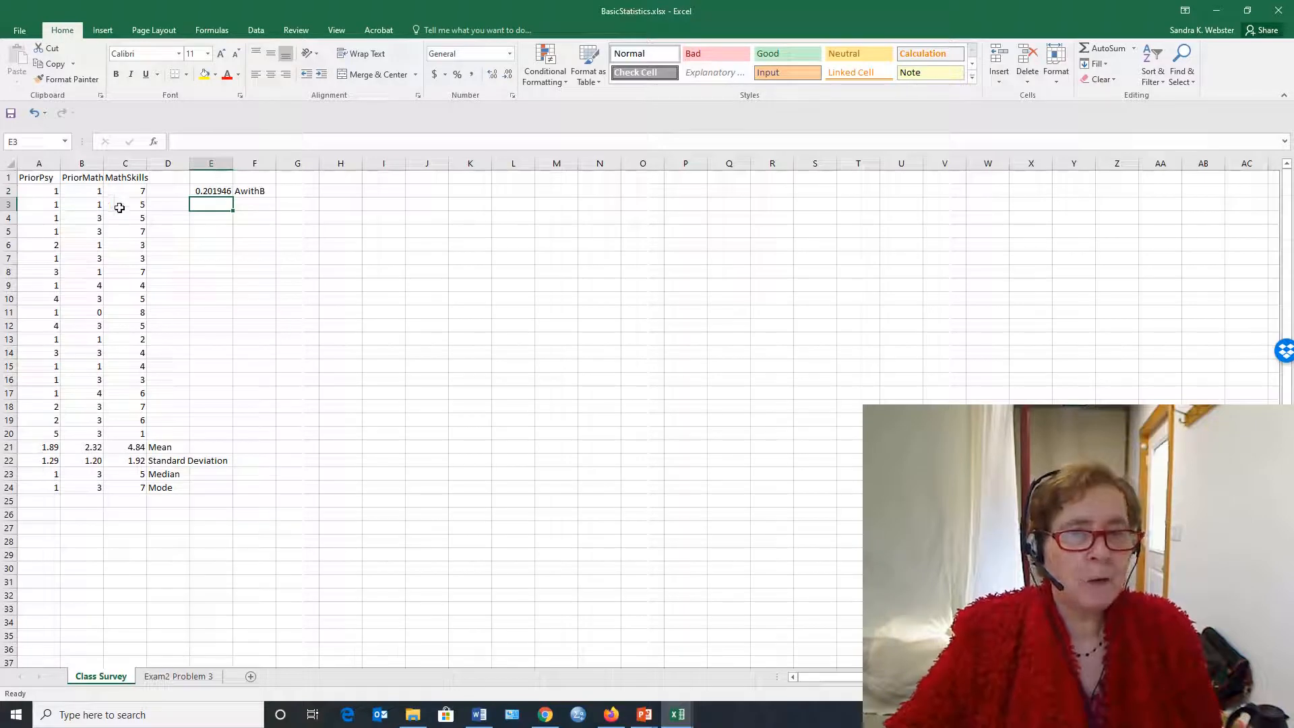
click(156, 144)
scroll(321, 302, down, 4)
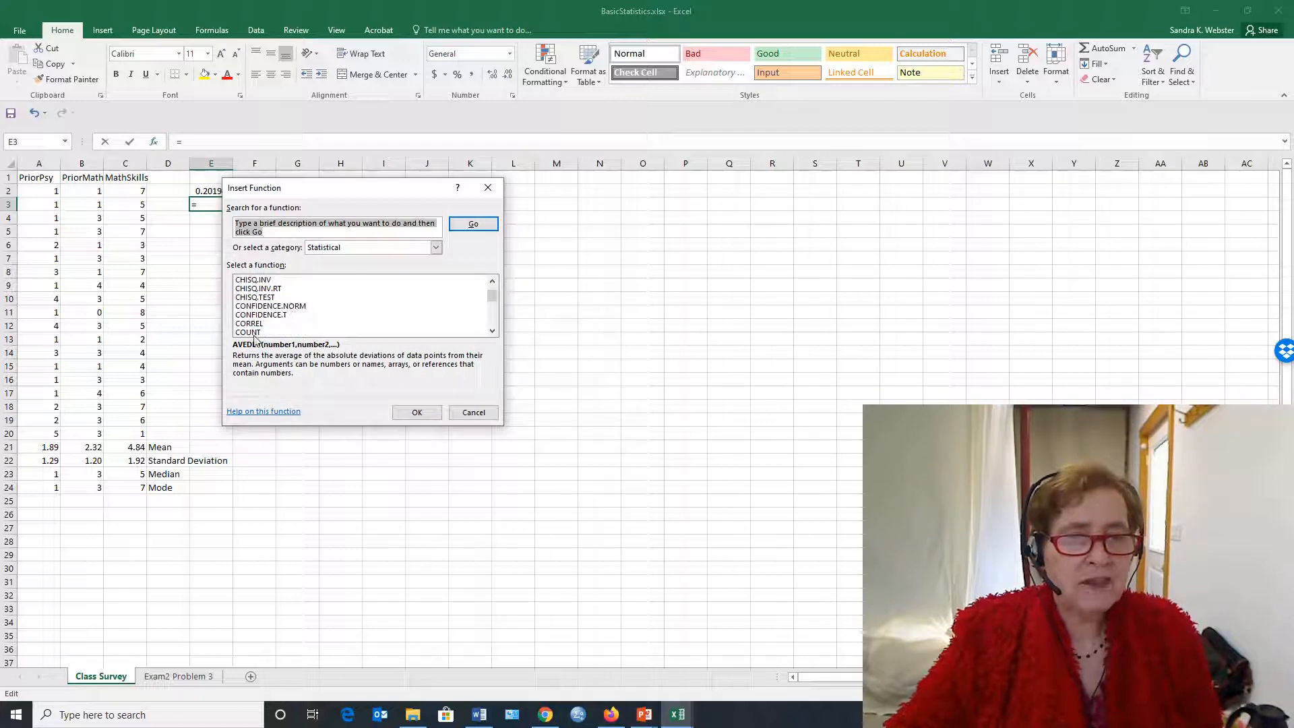
click(255, 324)
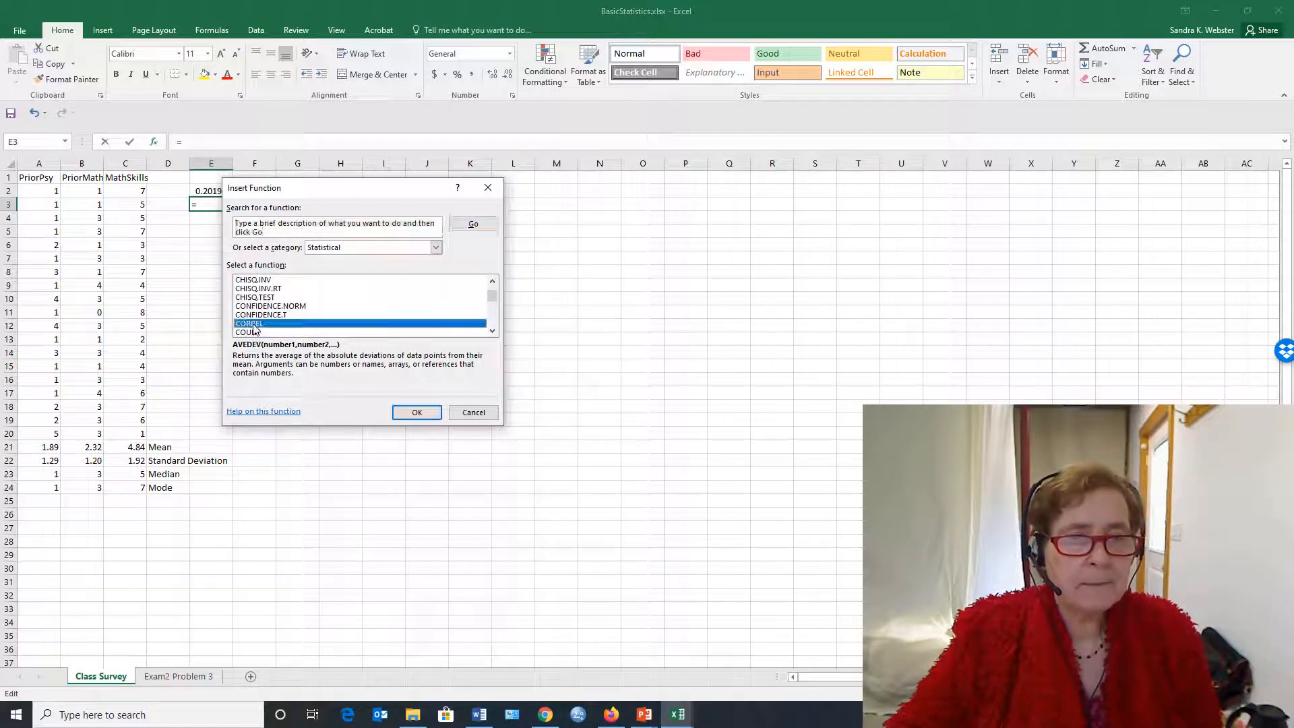
click(416, 413)
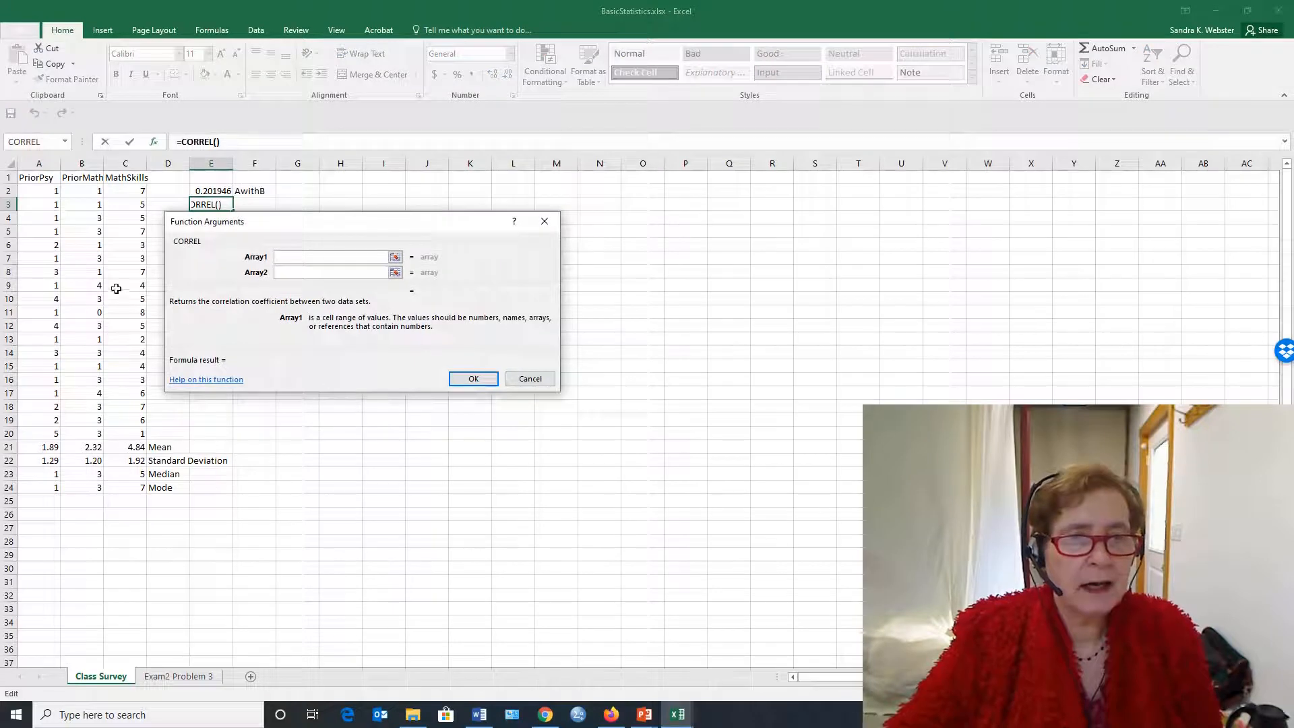
drag(50, 191, 7, 434)
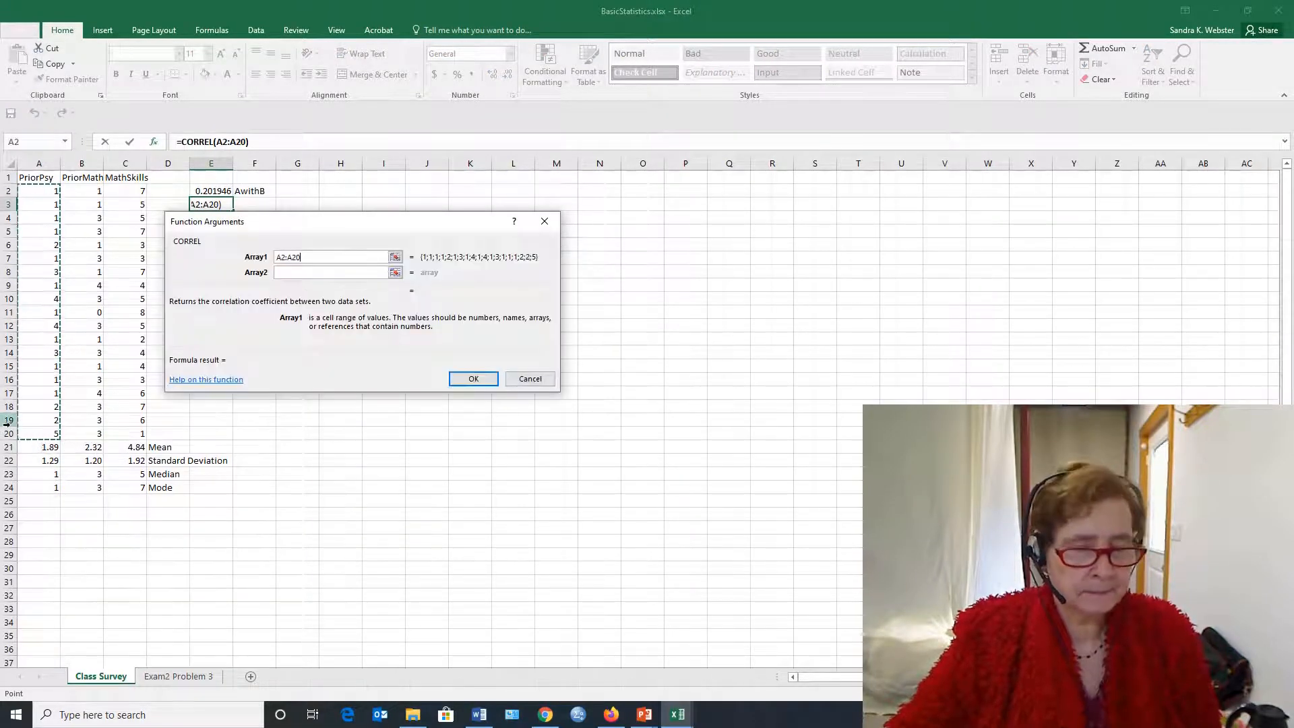
click(306, 272)
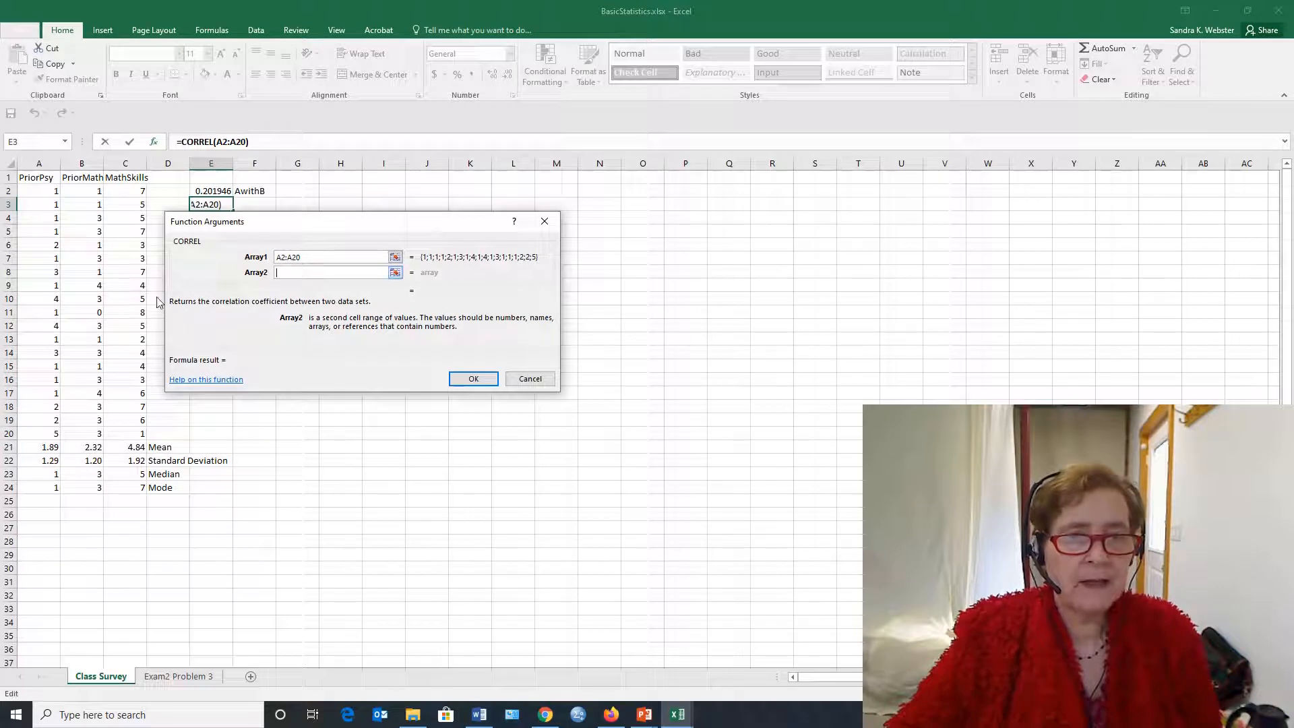
drag(141, 194, 120, 433)
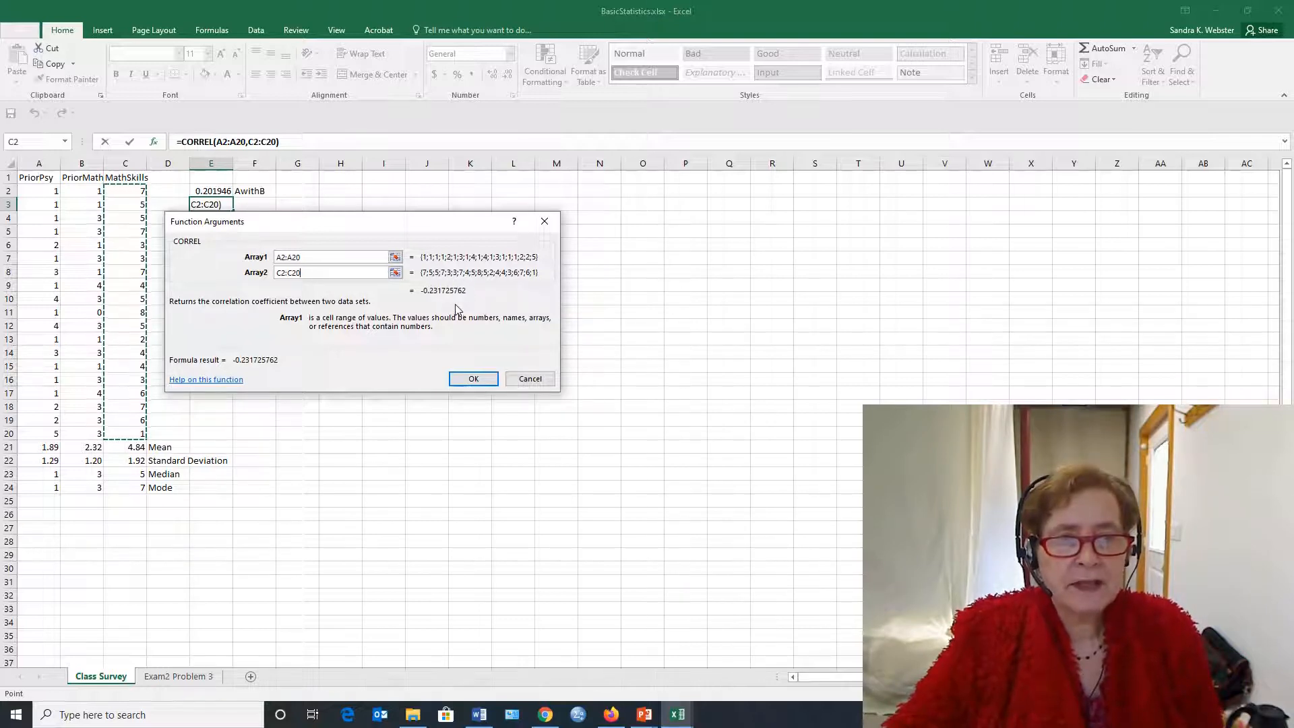
click(472, 379)
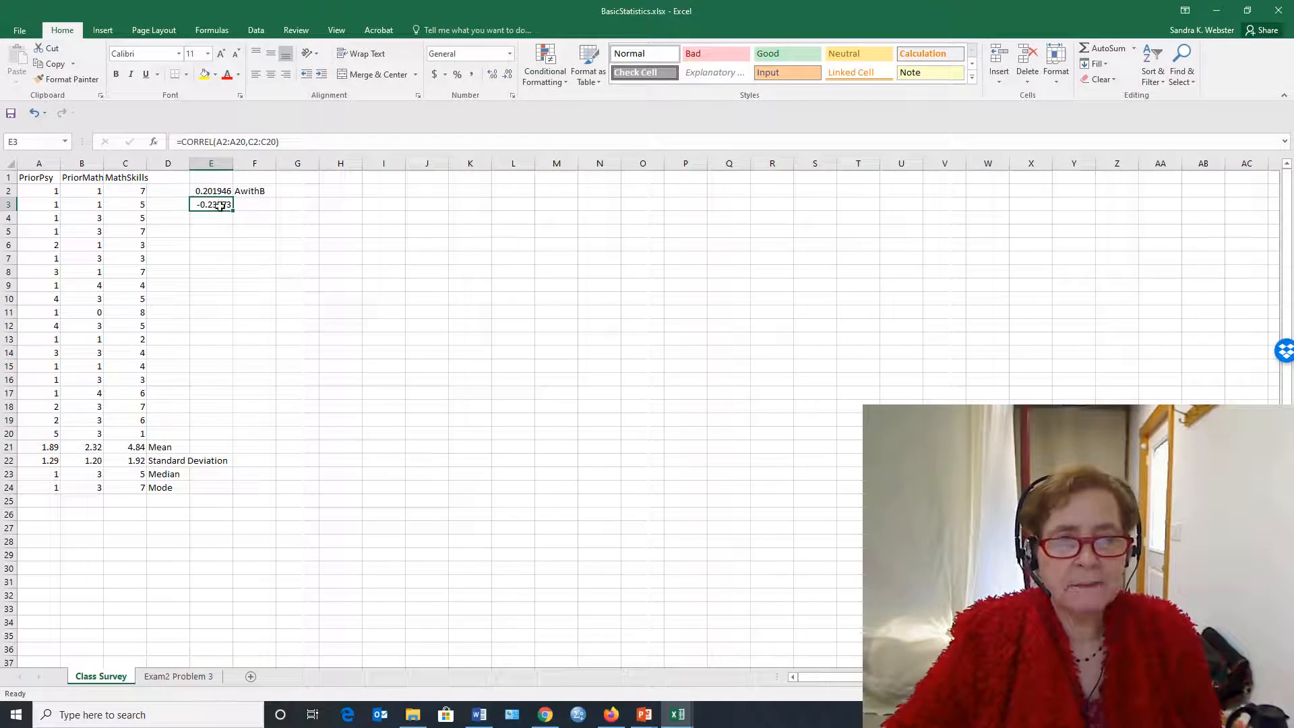
Label the second correlation by entering A with C in cell F3
click(245, 200)
text(A)
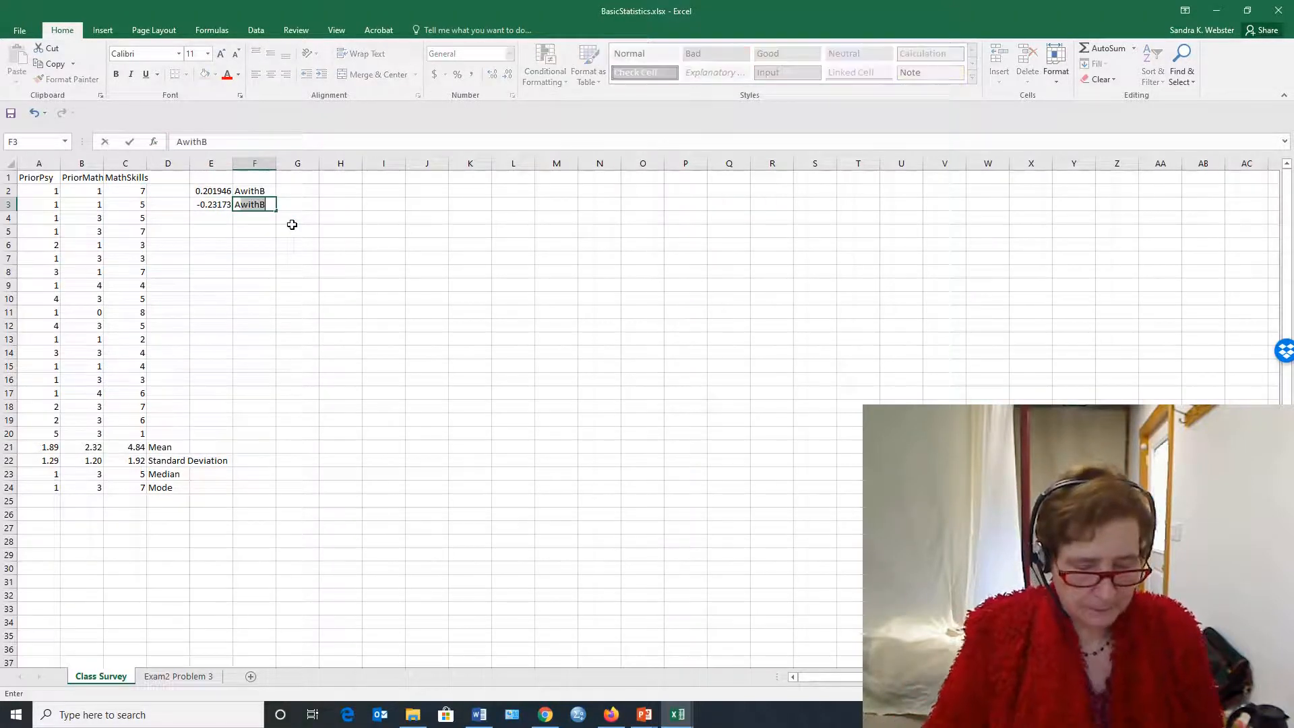
text( with)
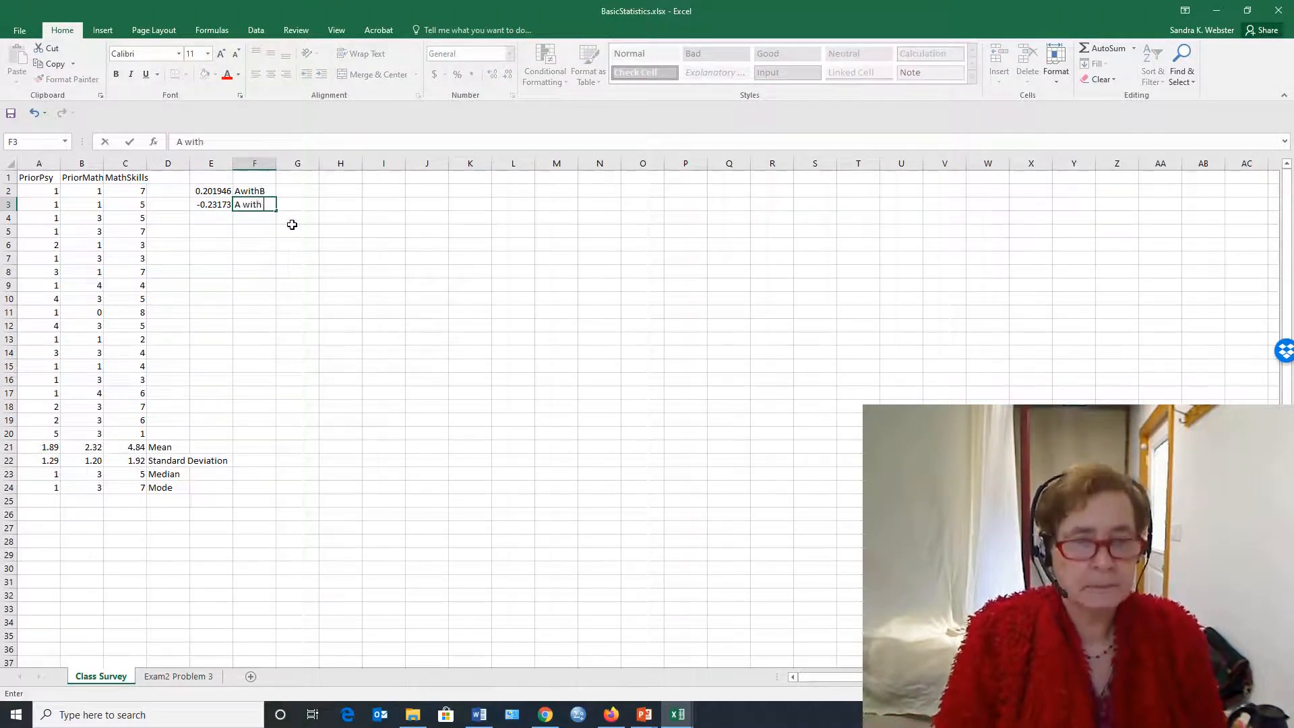
text( C)
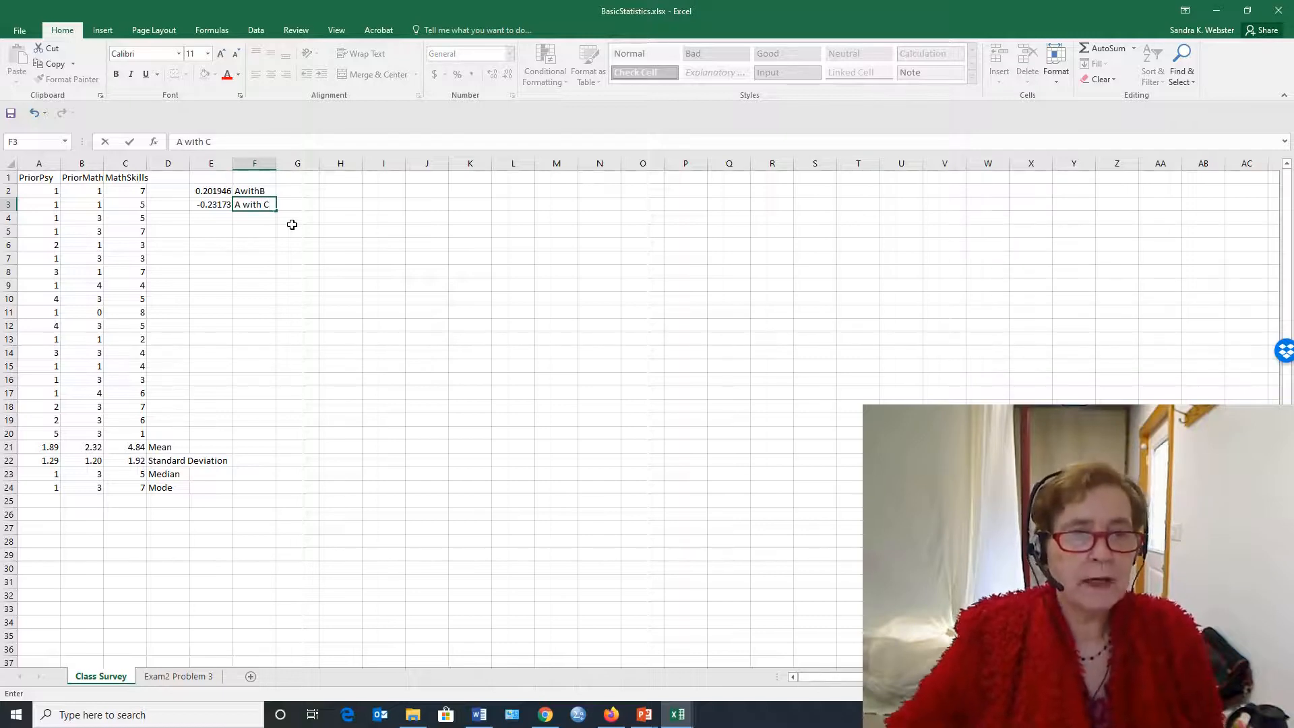
Insert the statistical function PEARSON in cell E4
click(225, 217)
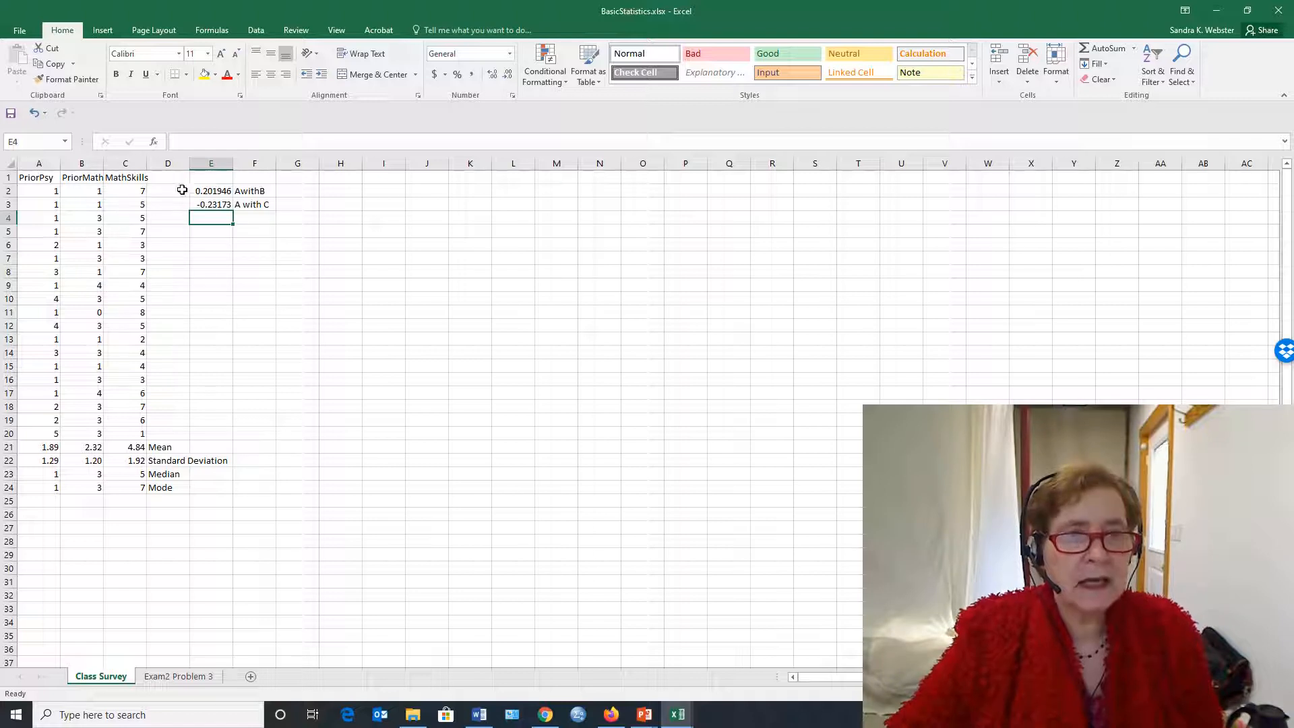
click(154, 143)
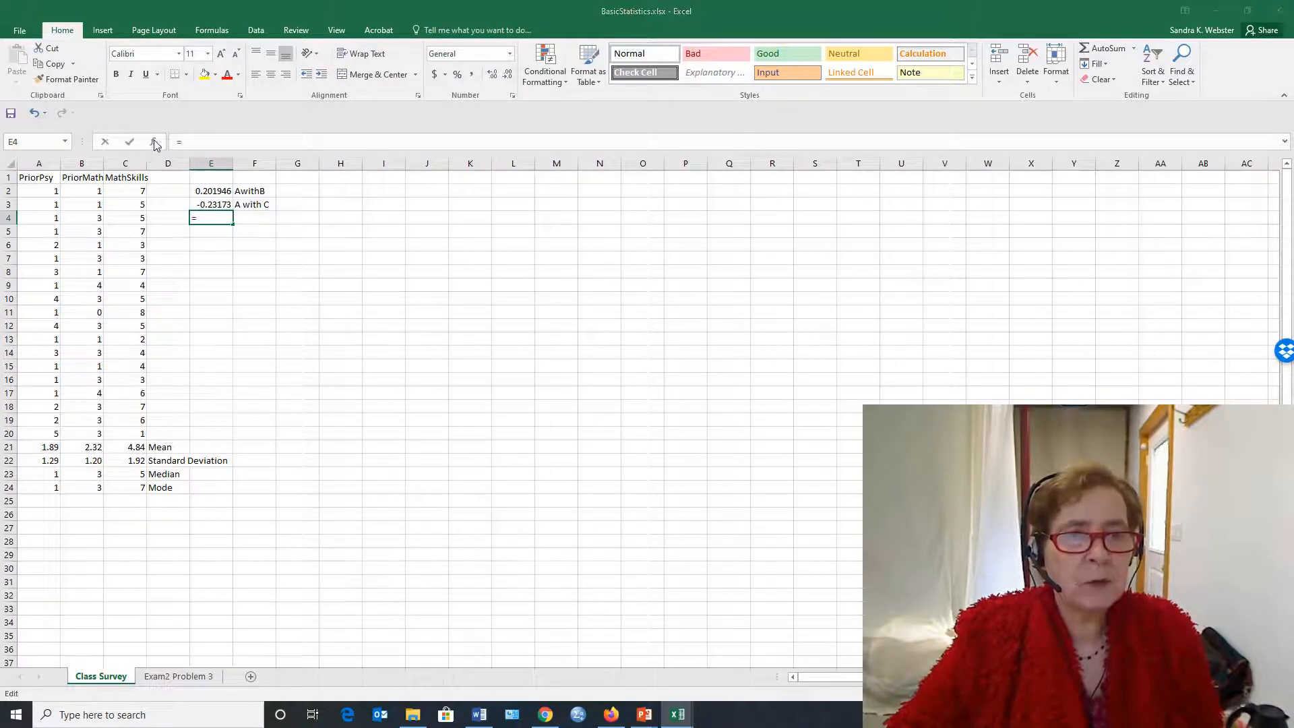
scroll(284, 308, down, 3)
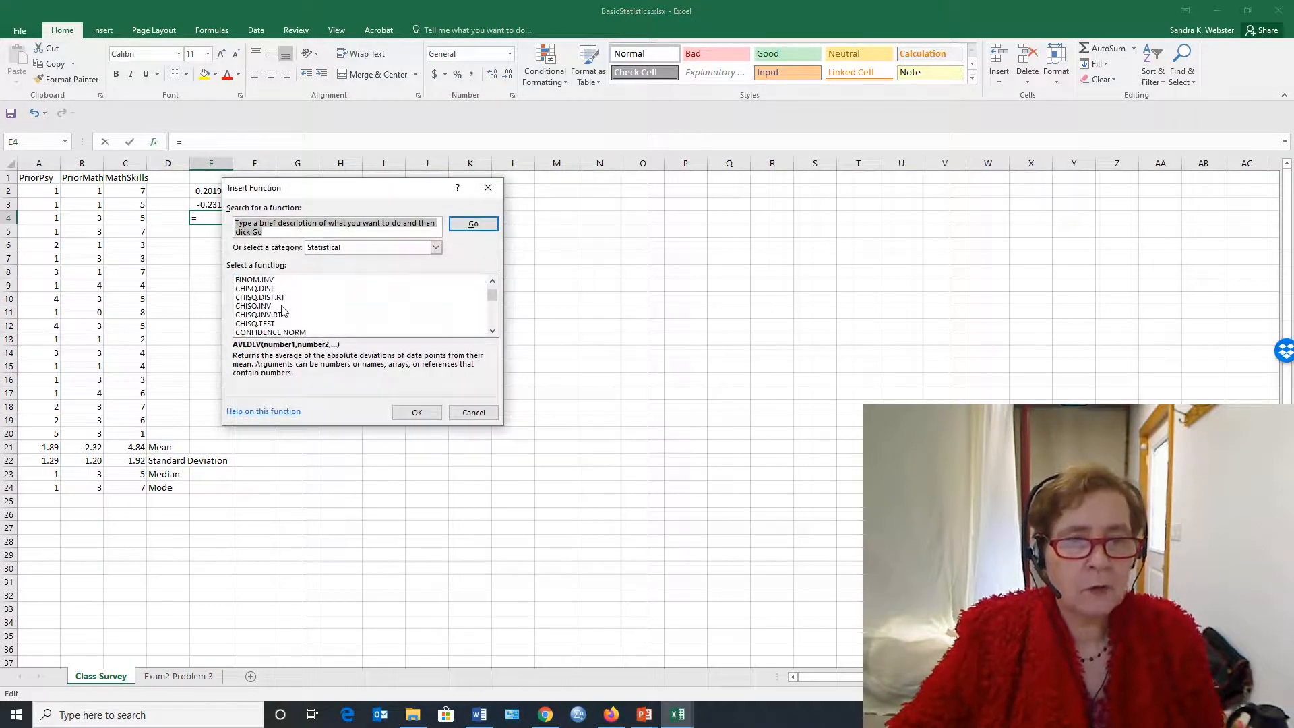
scroll(275, 314, down, 3)
scroll(261, 291, up, 3)
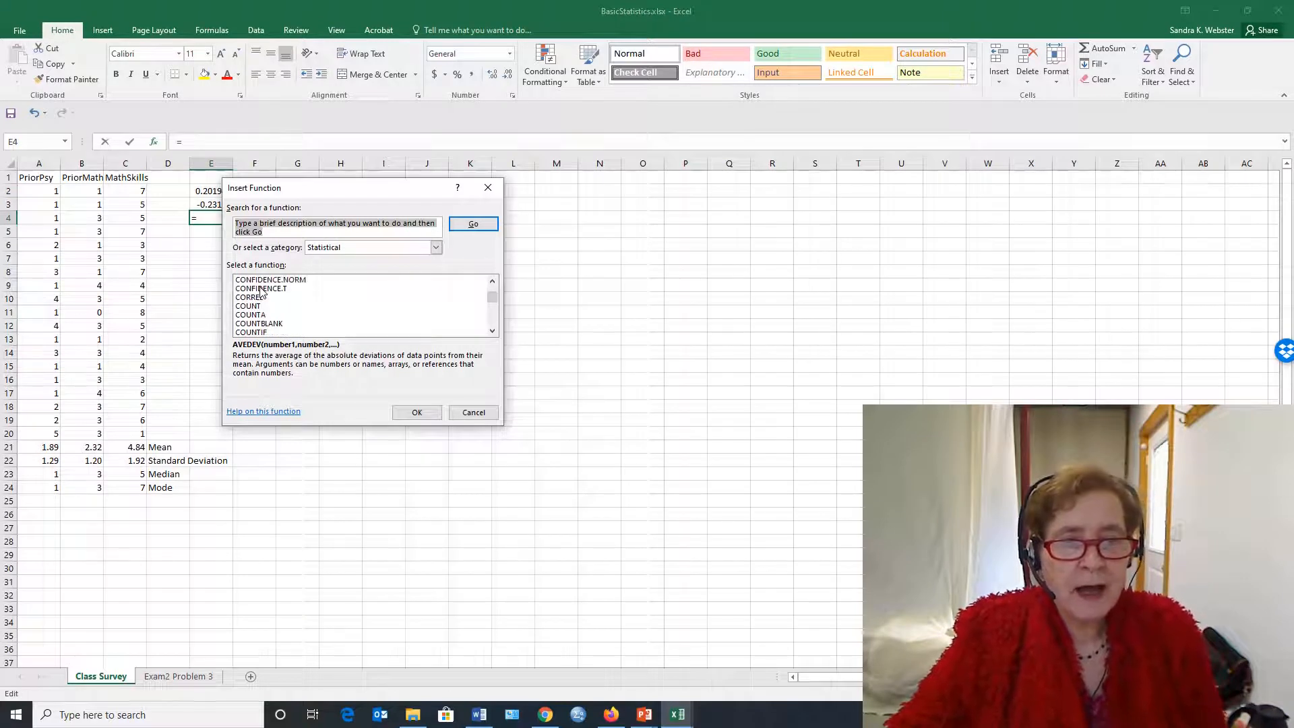
click(249, 324)
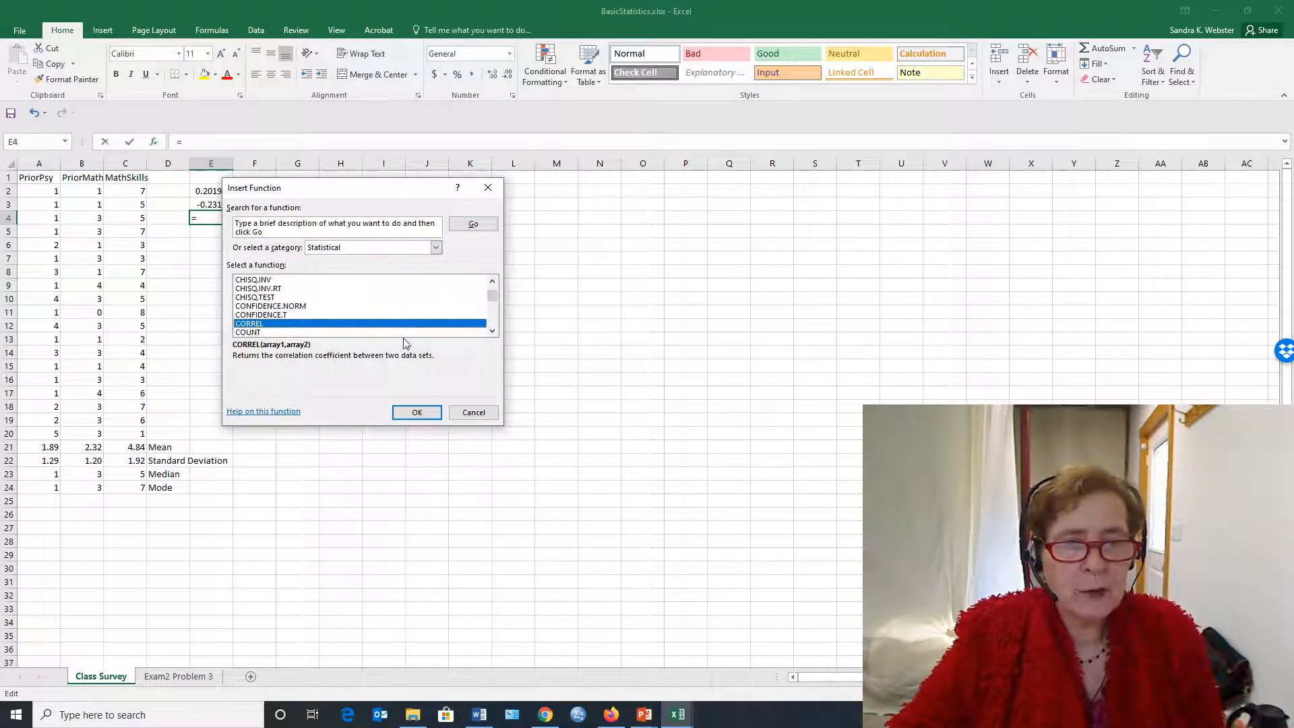
scroll(396, 324, down, 9)
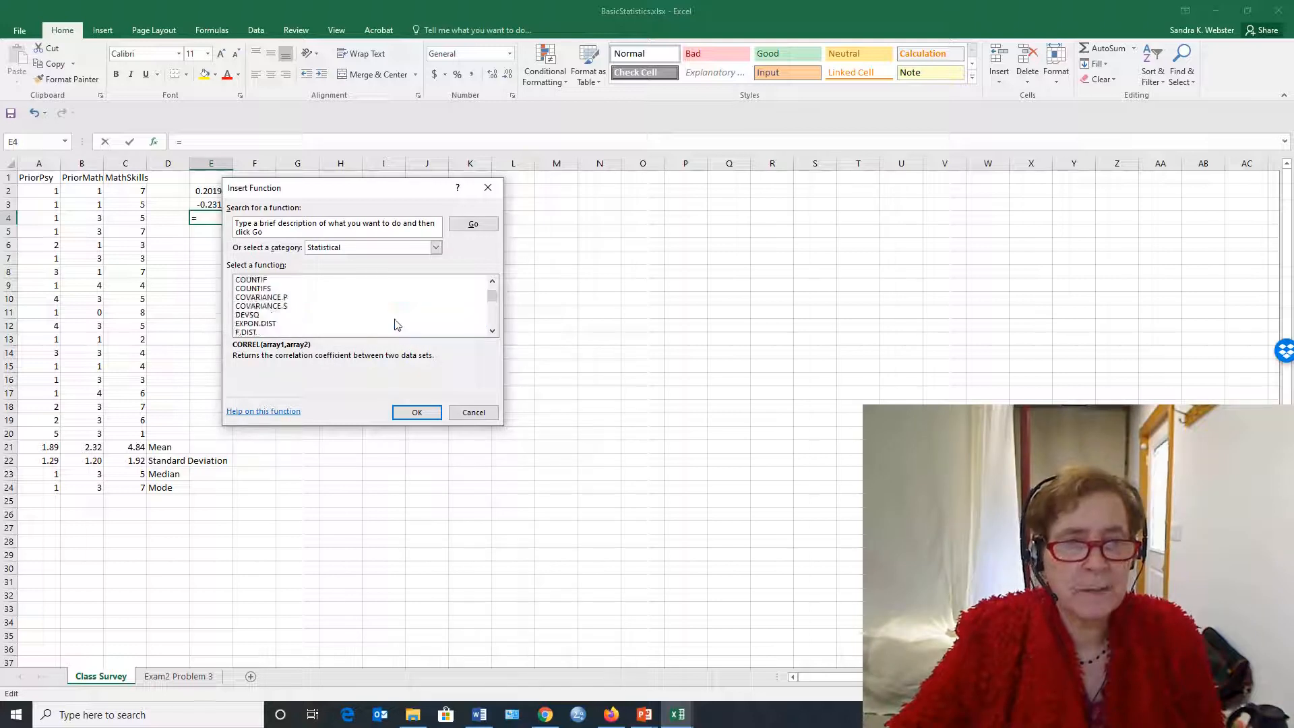
scroll(389, 329, down, 10)
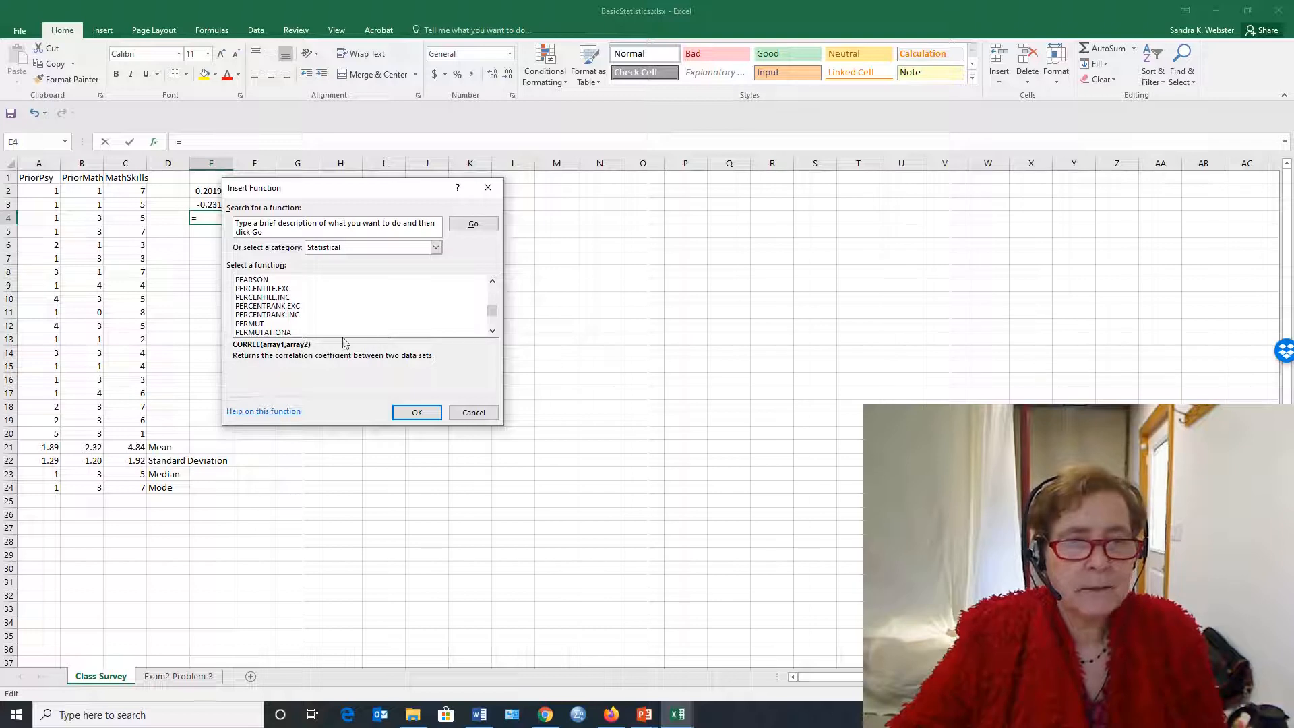
click(247, 280)
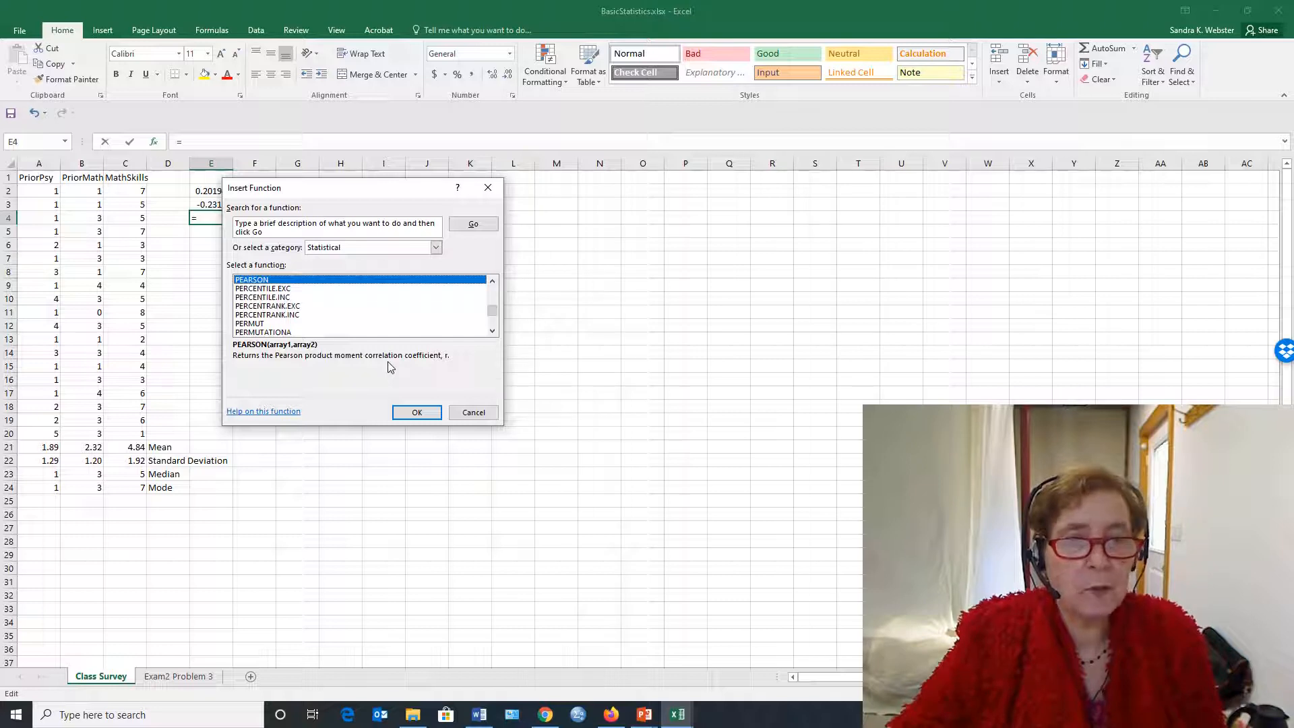
click(417, 421)
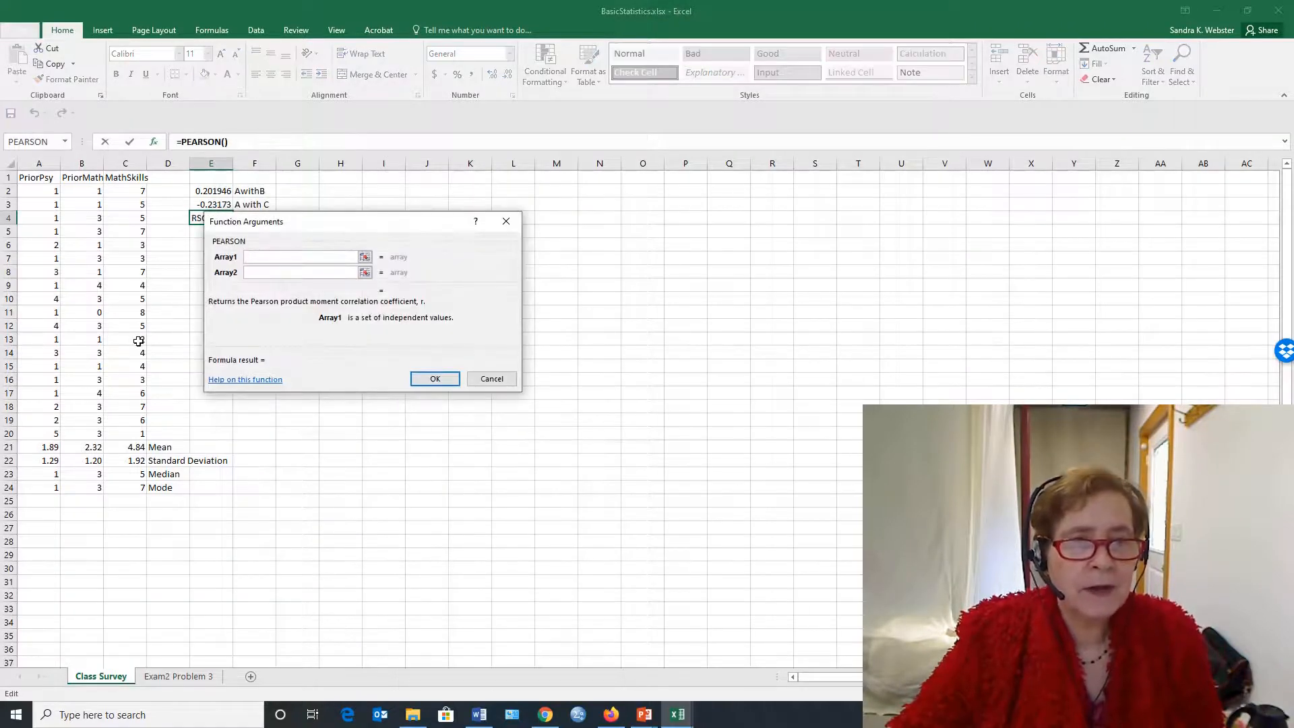
Correlate PriorMath (B2:B20) with MathSkills (C2:C20) as the two arrays of the PEARSON function in E4
drag(82, 197, 87, 432)
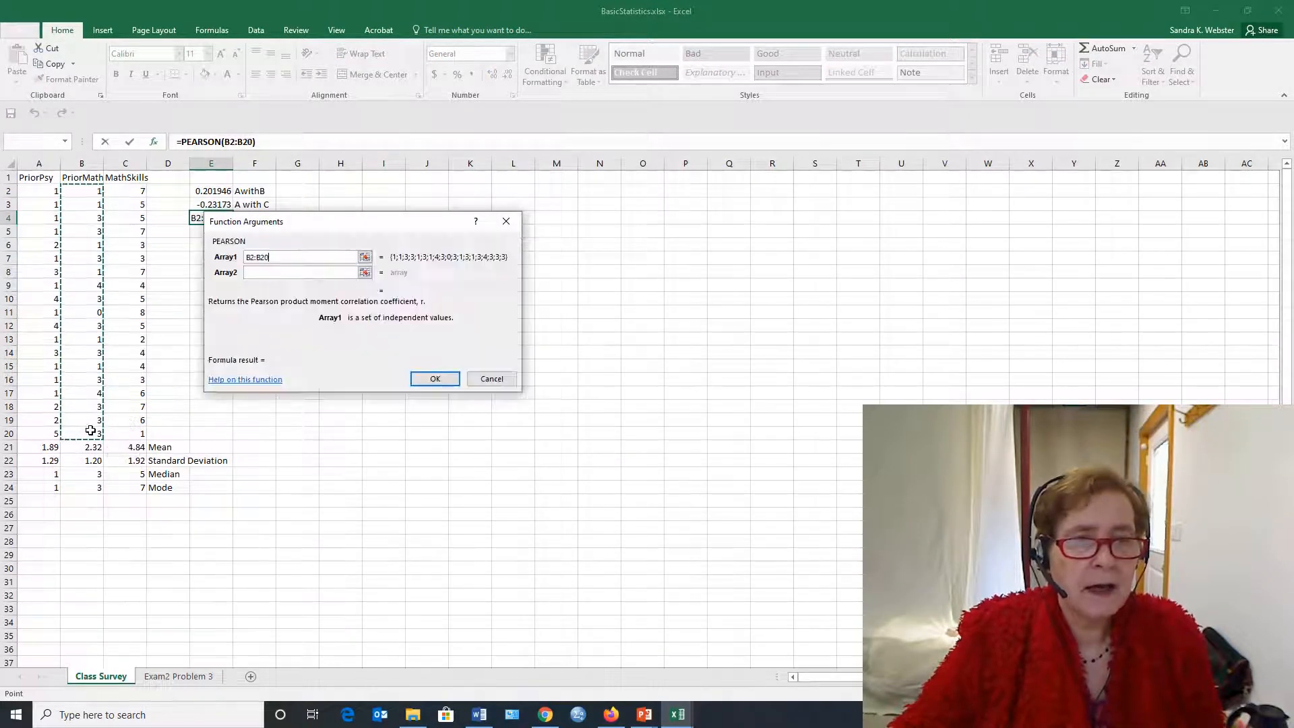
click(258, 272)
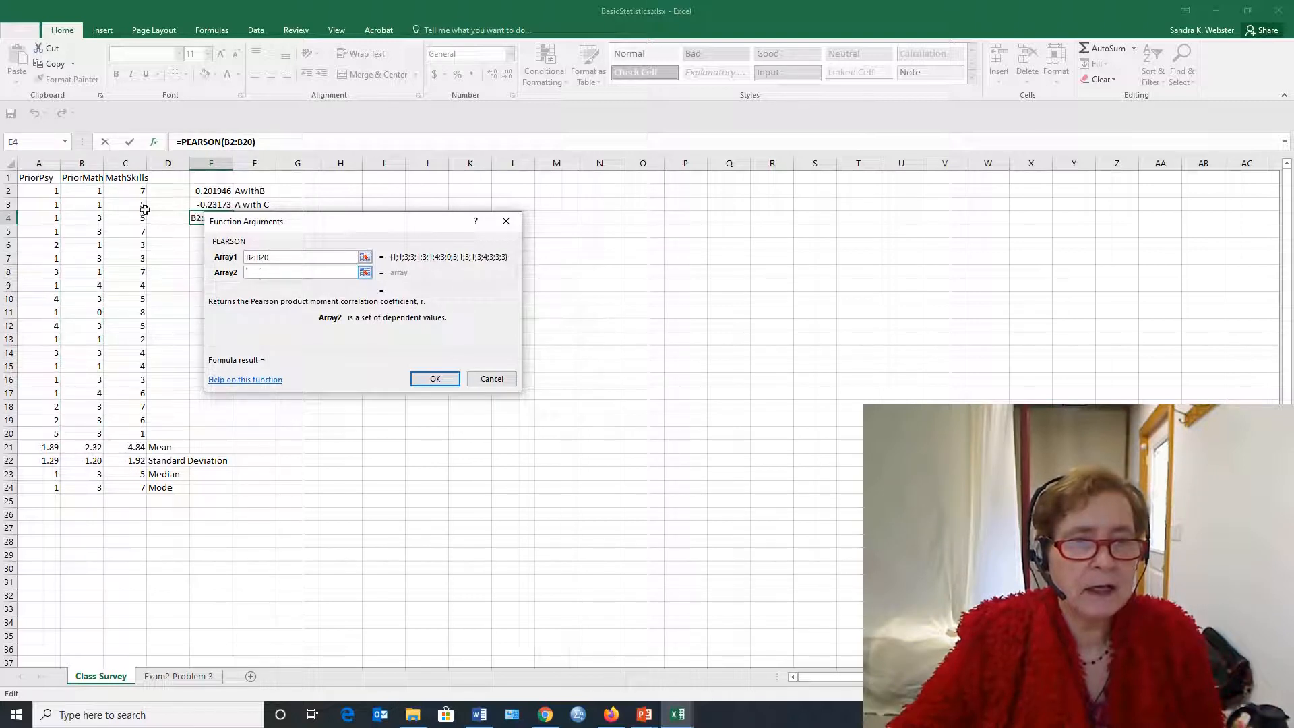
drag(143, 193, 128, 420)
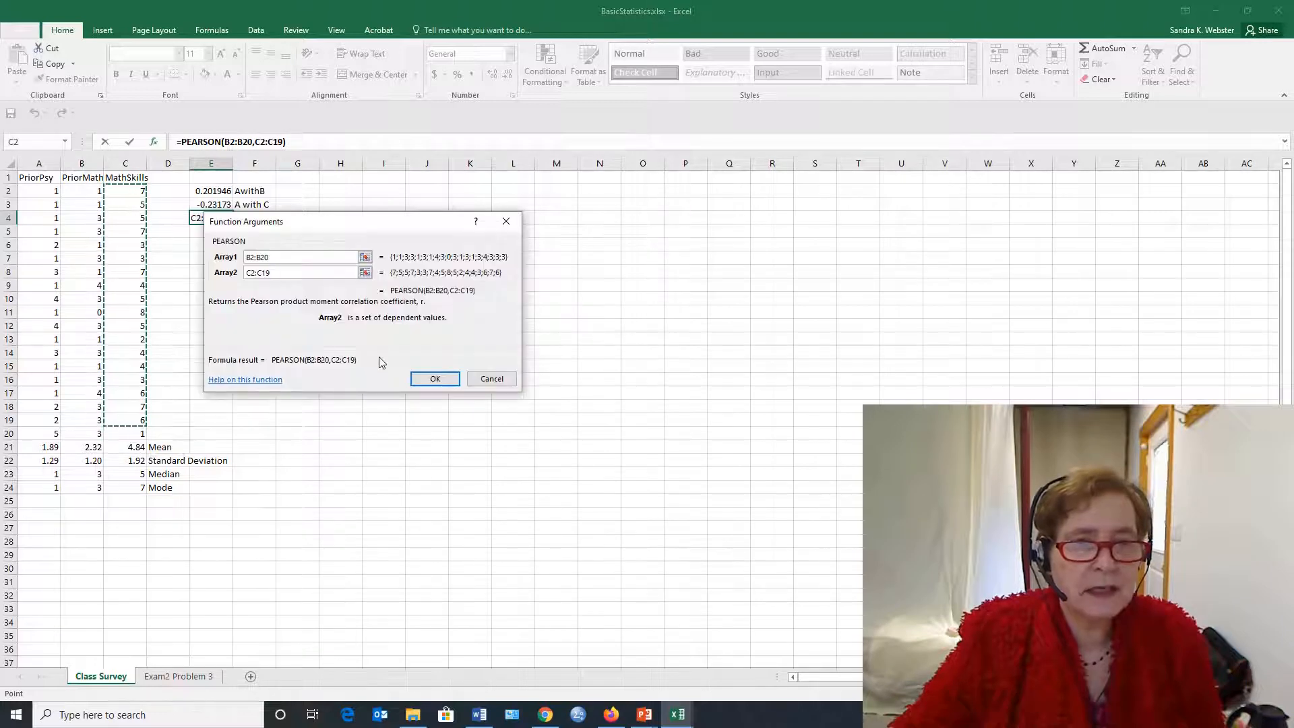
click(126, 431)
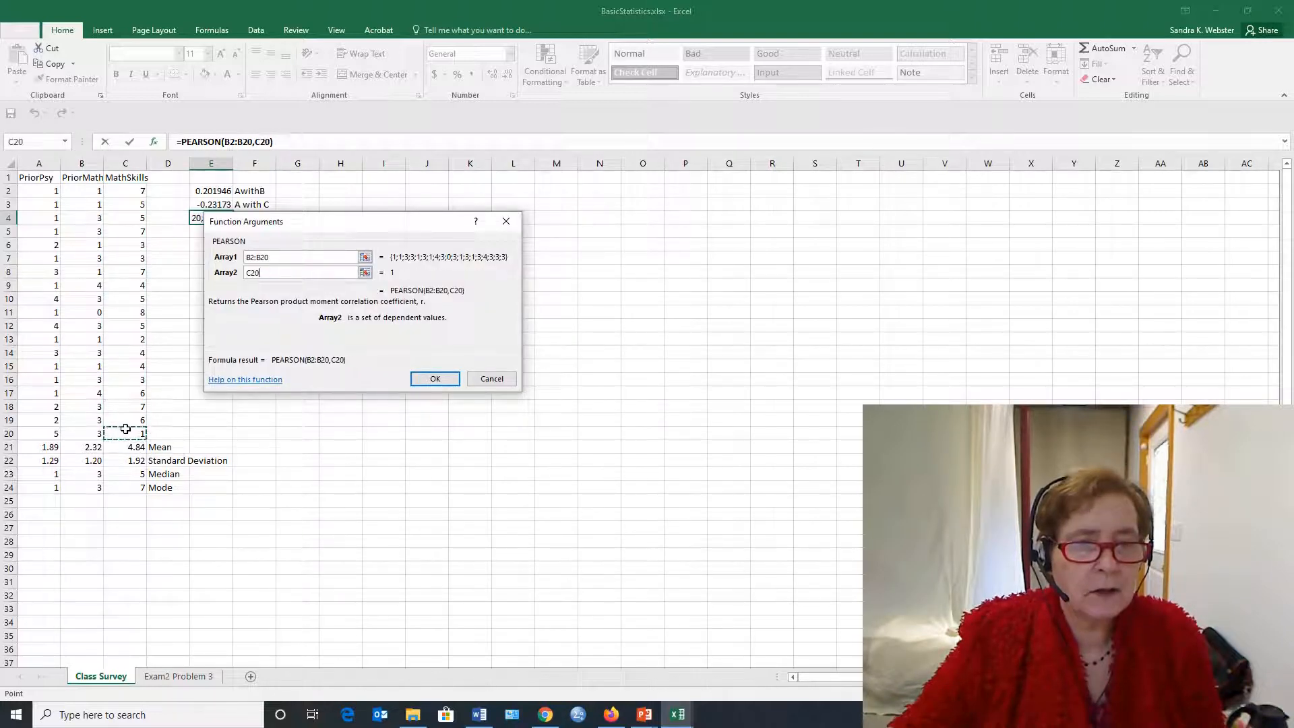
drag(139, 194, 130, 439)
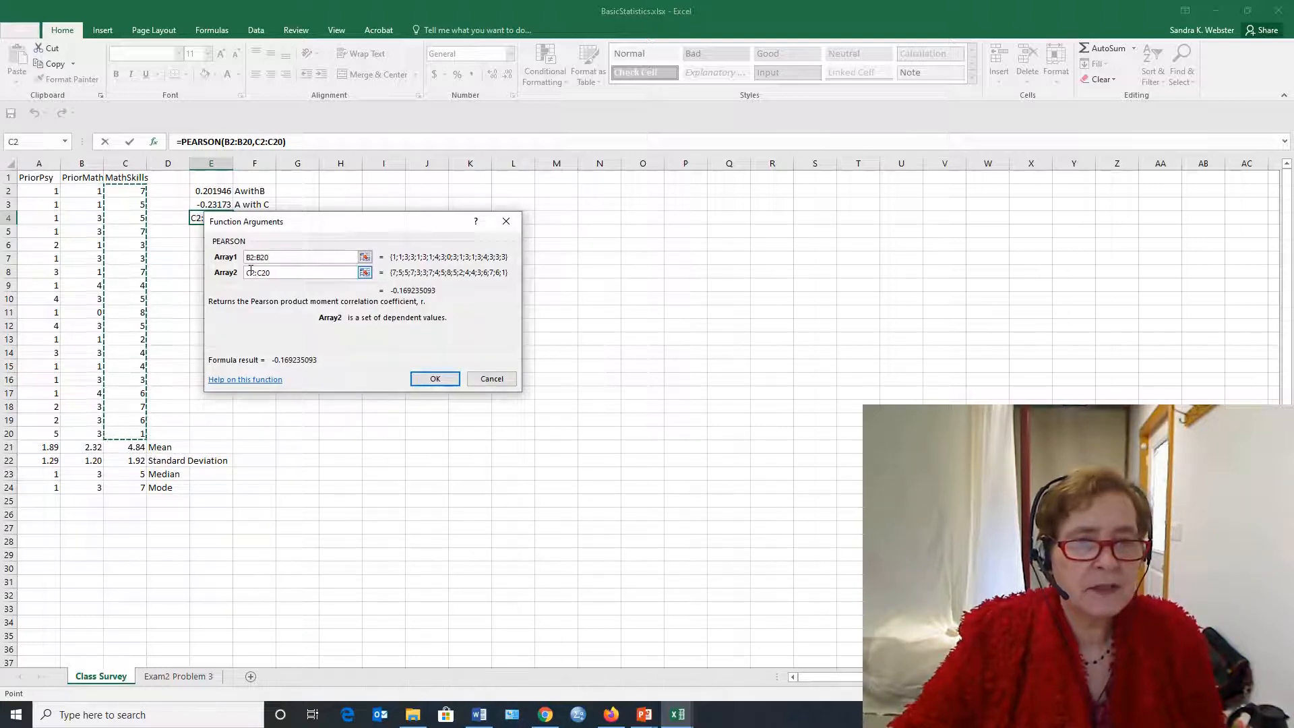
click(431, 378)
Label the third correlation by entering B with C in cell F4
click(244, 217)
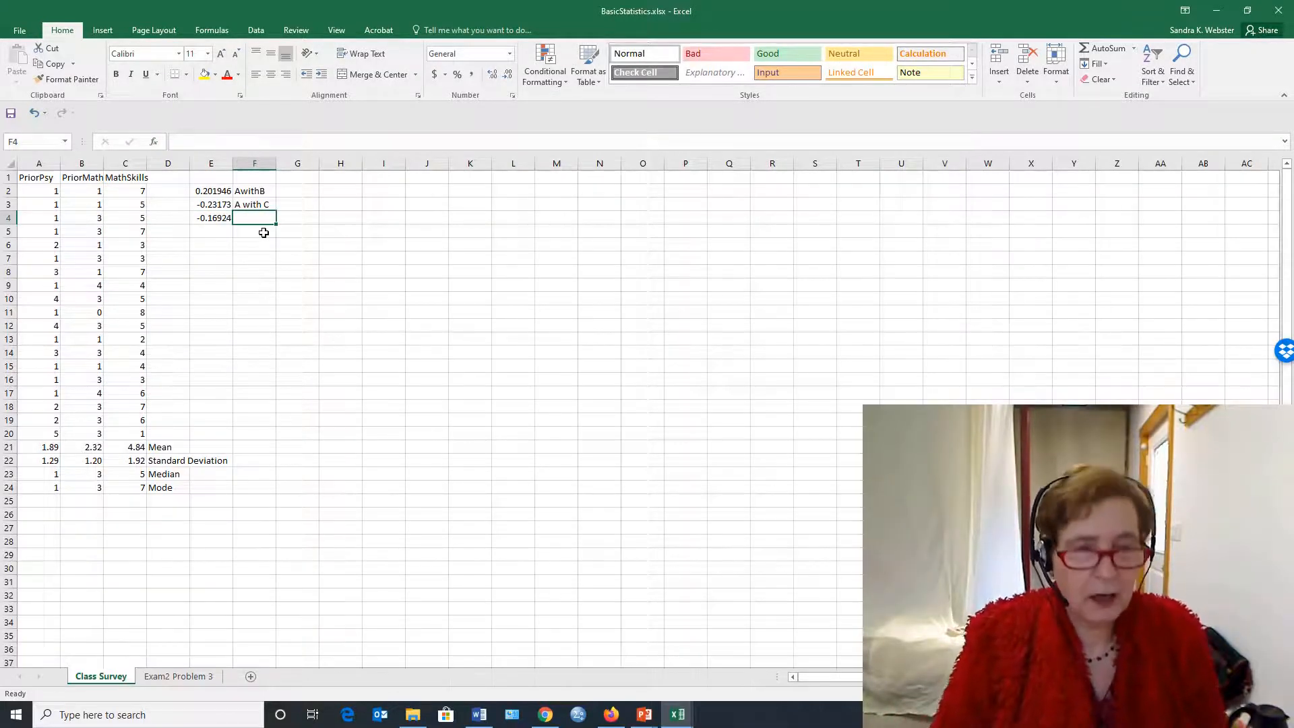
text(B)
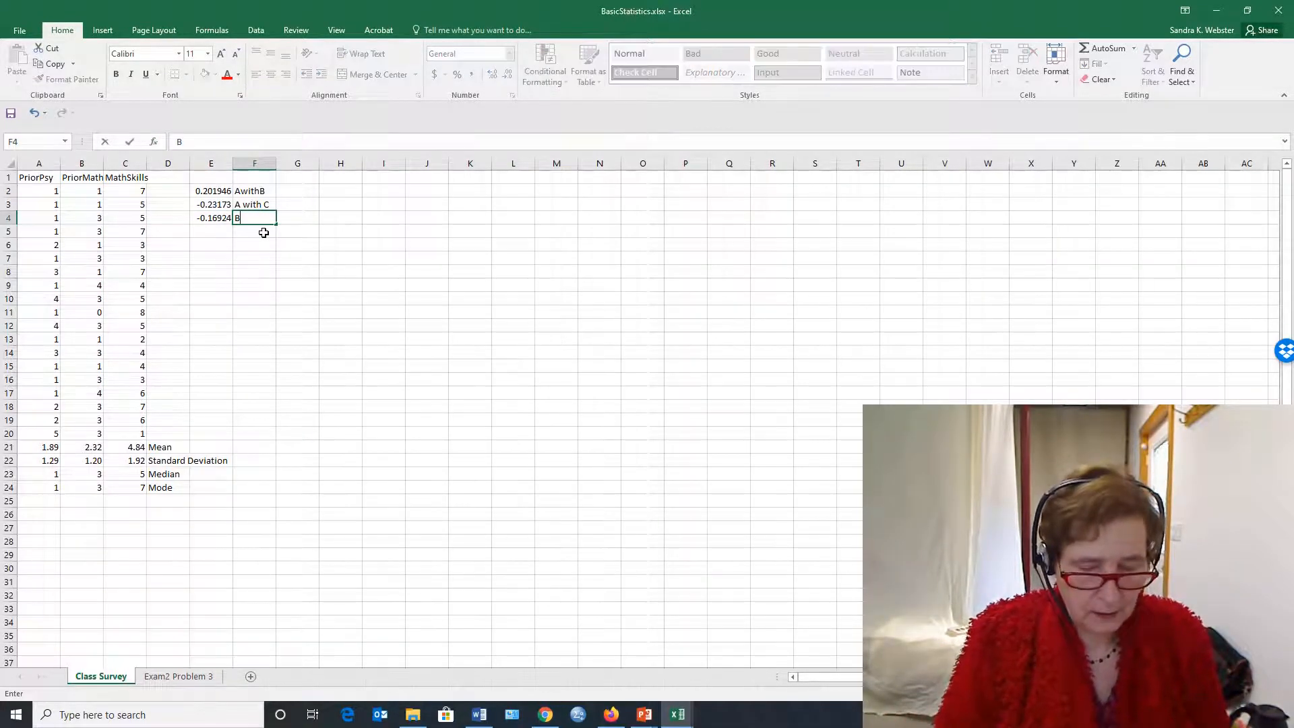
text( with )
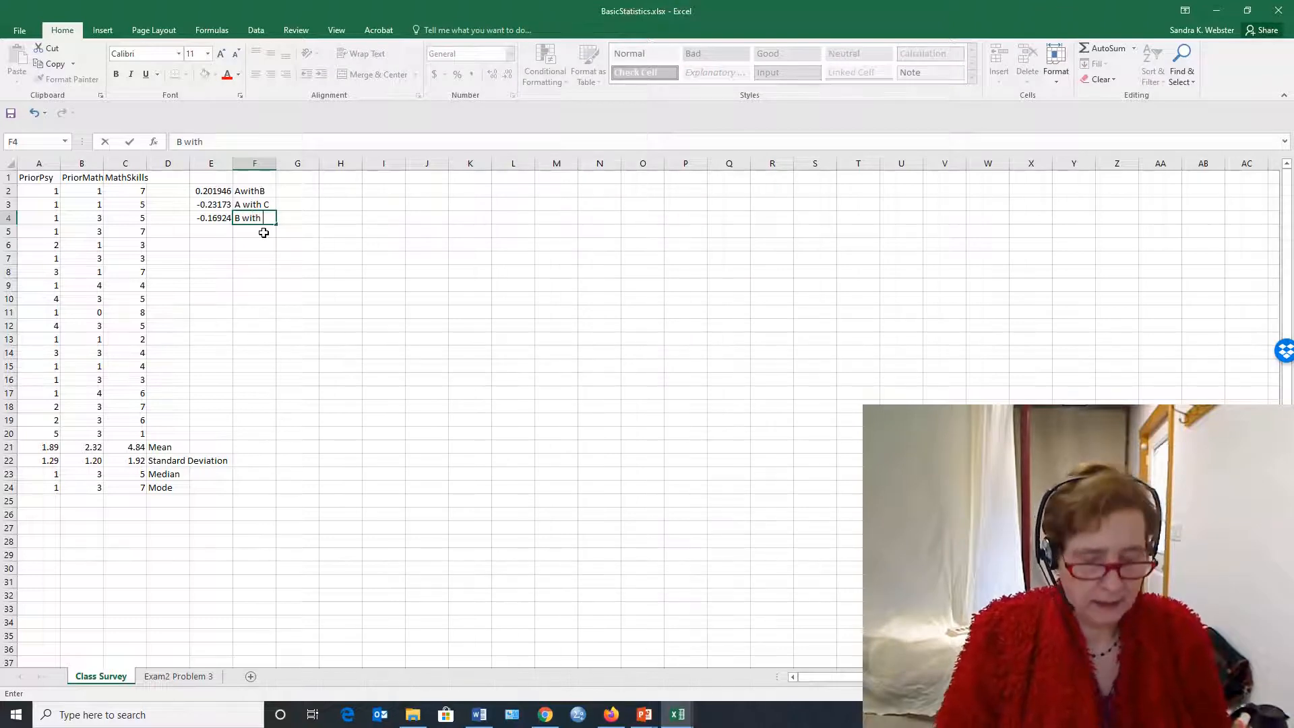
text(C)
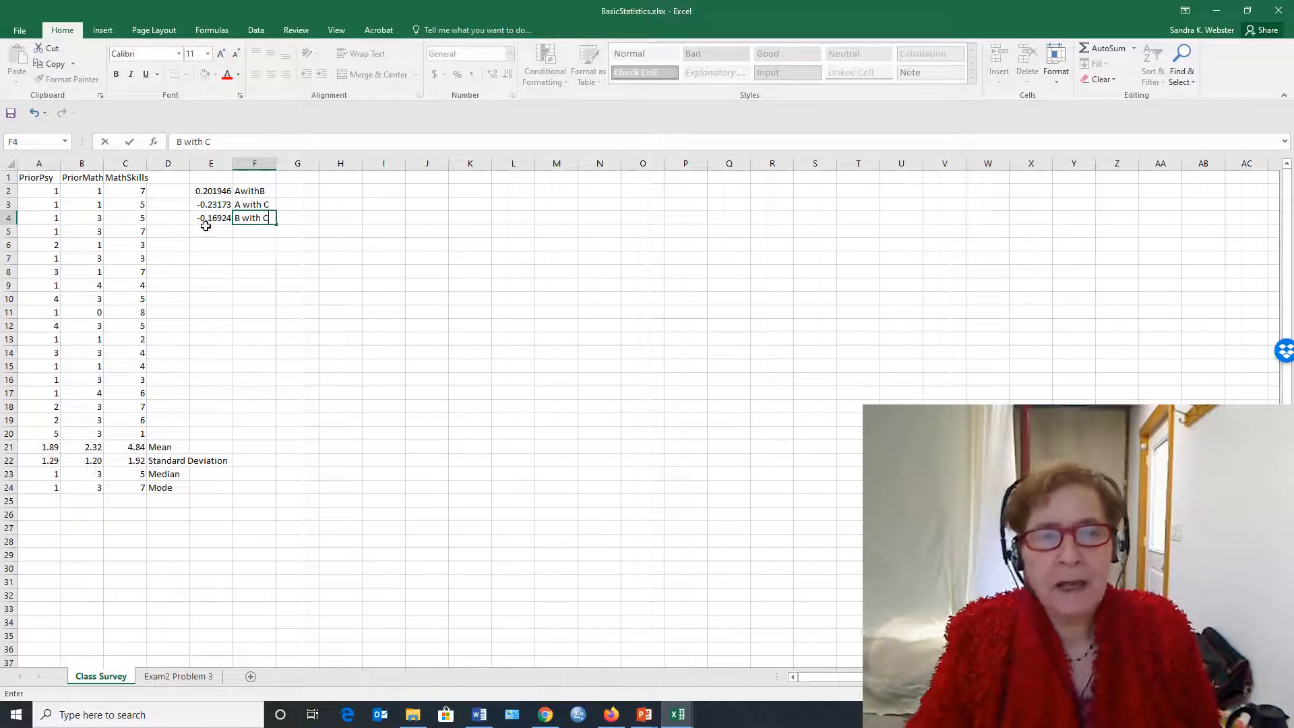
click(226, 258)
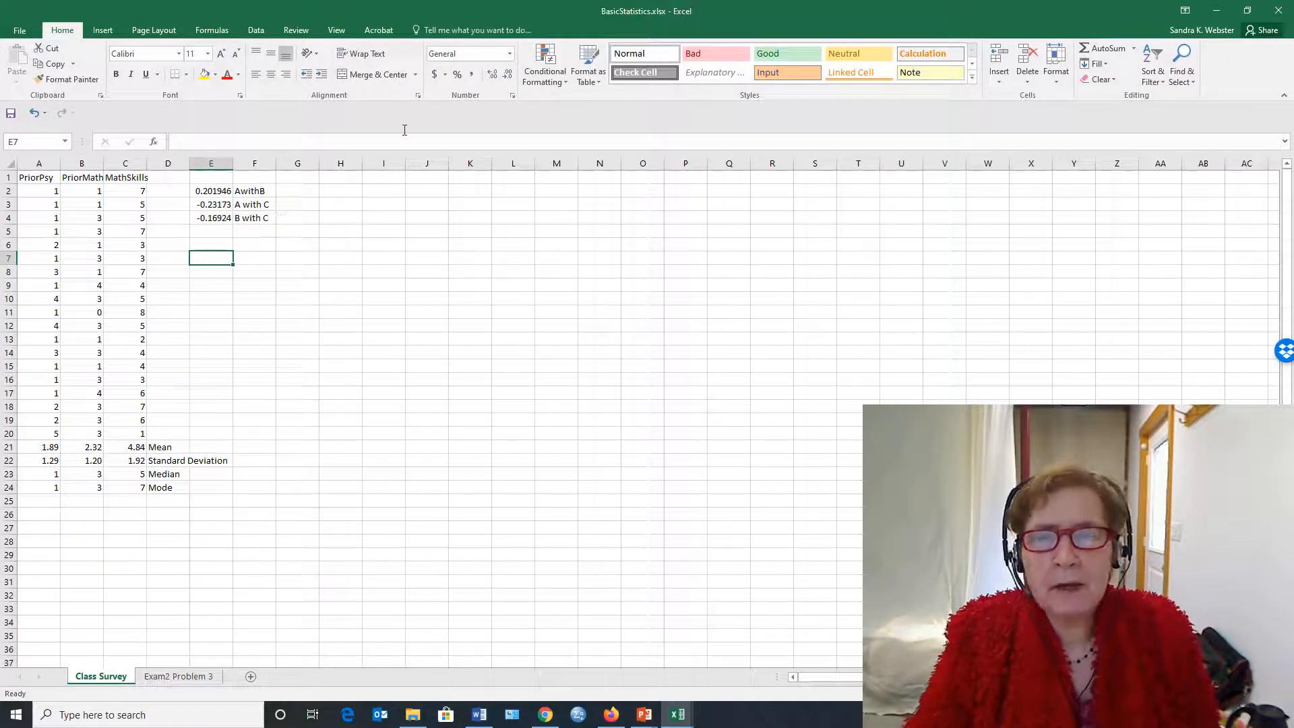
Create a markers-only scatter chart from the PriorMath and MathSkills data, including headers (B1:C20)
click(111, 27)
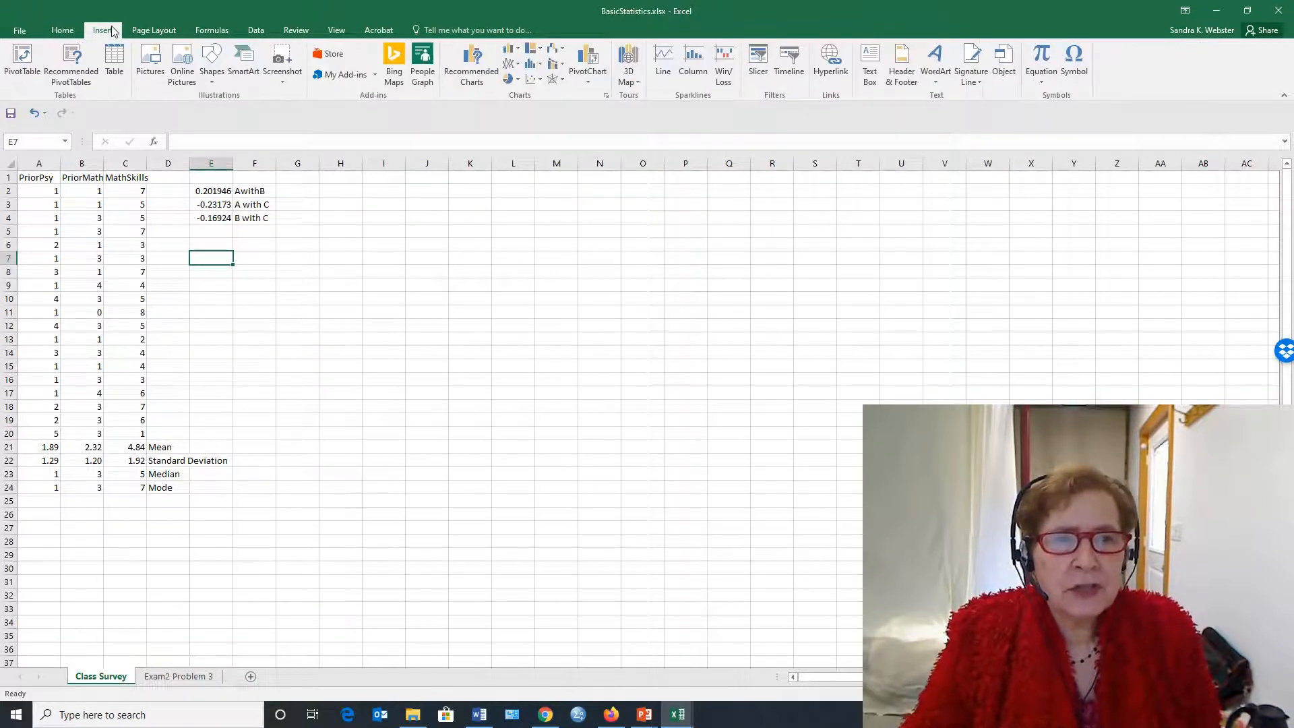
click(531, 79)
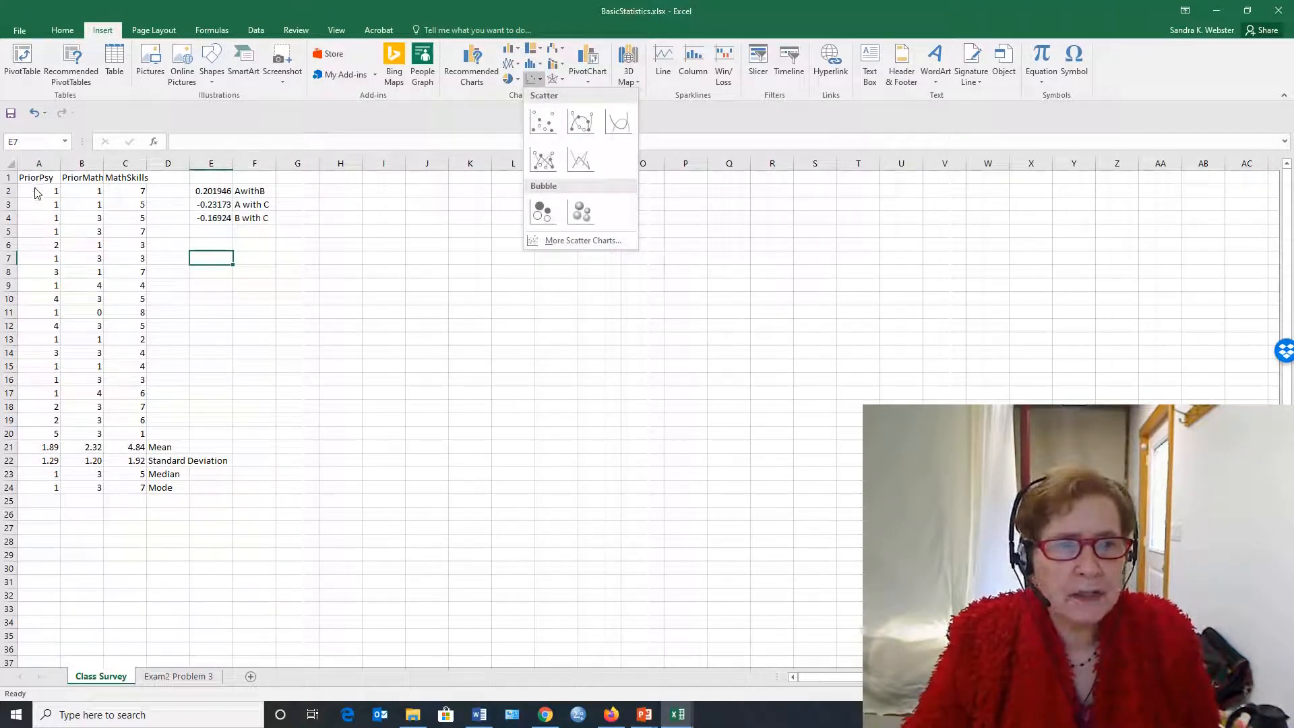
click(92, 192)
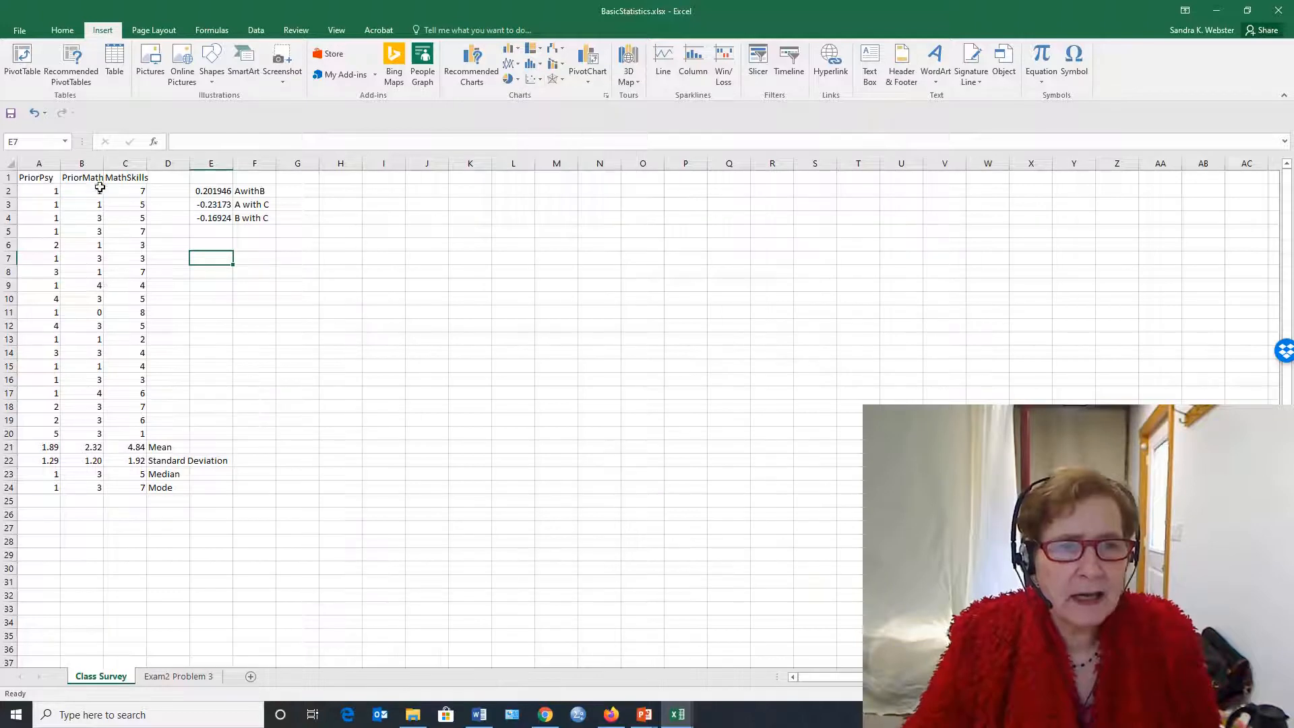
drag(88, 192, 127, 438)
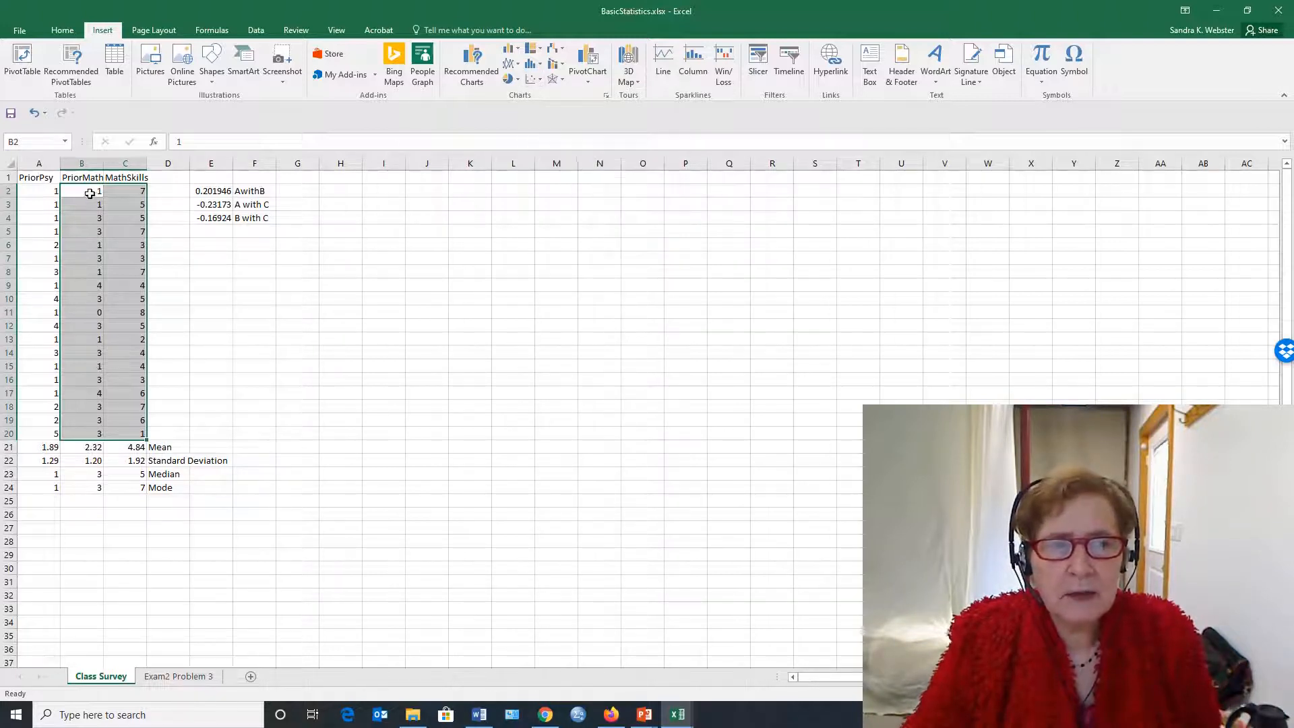
drag(80, 176, 126, 432)
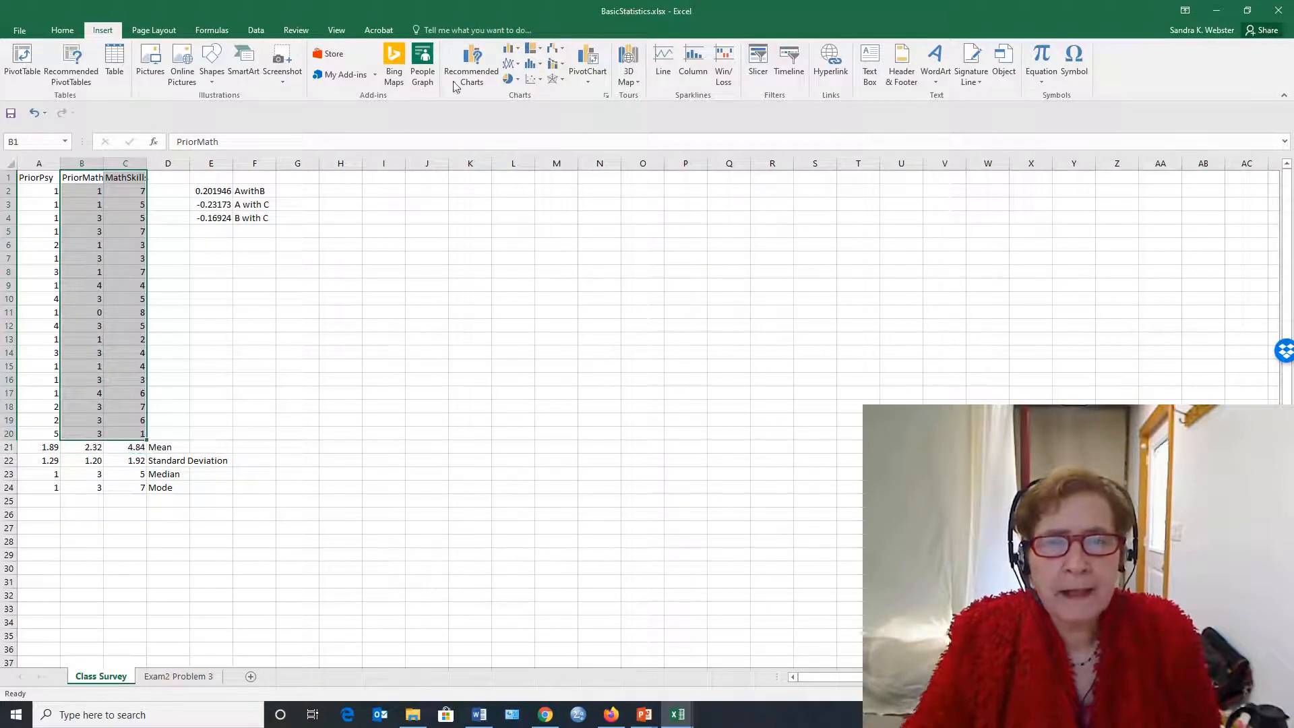
click(534, 78)
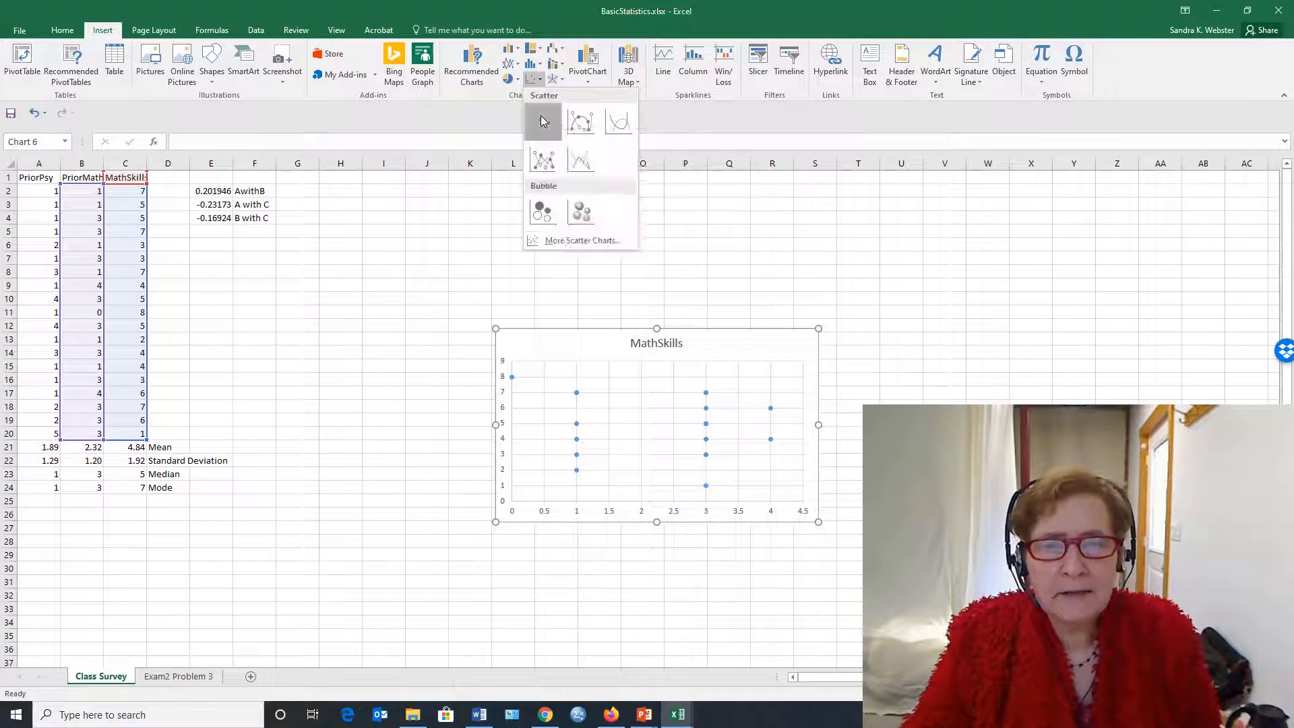
click(541, 120)
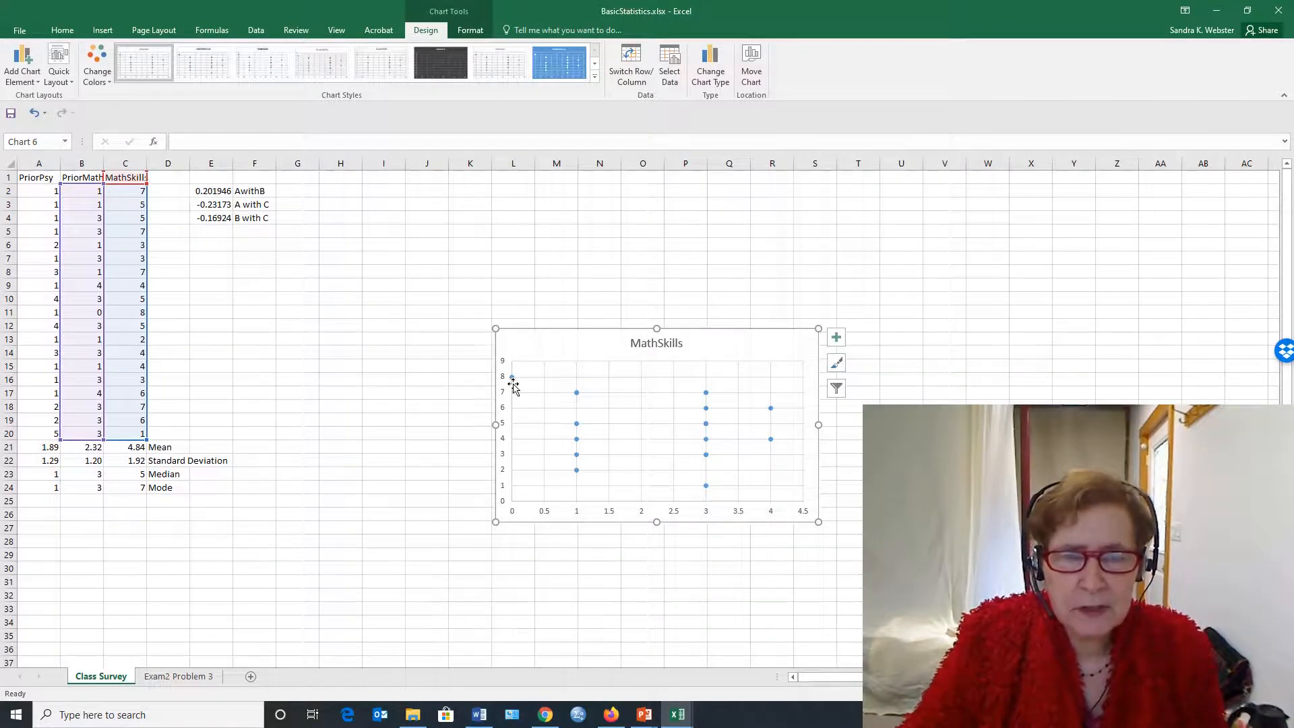
mouse_move(515, 386)
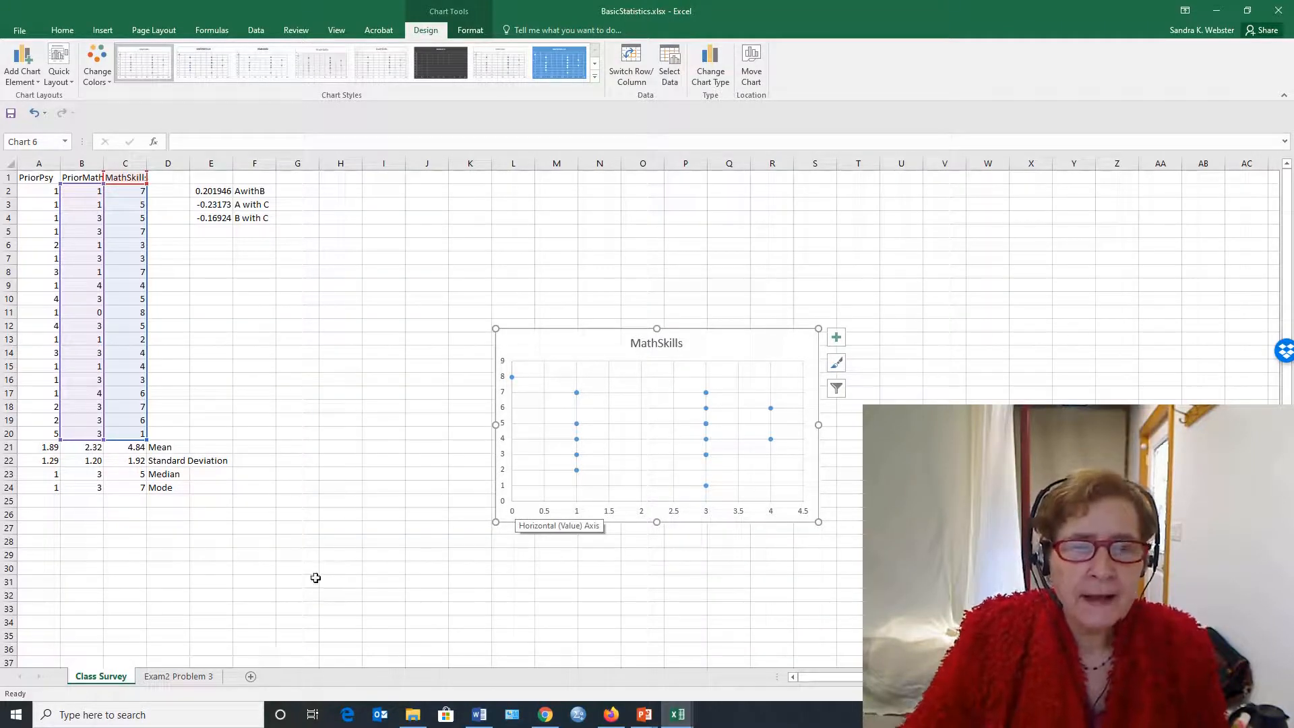
Insert the statistical function CORREL in cell C1 of the Exam2 Problem 3 sheet
click(176, 677)
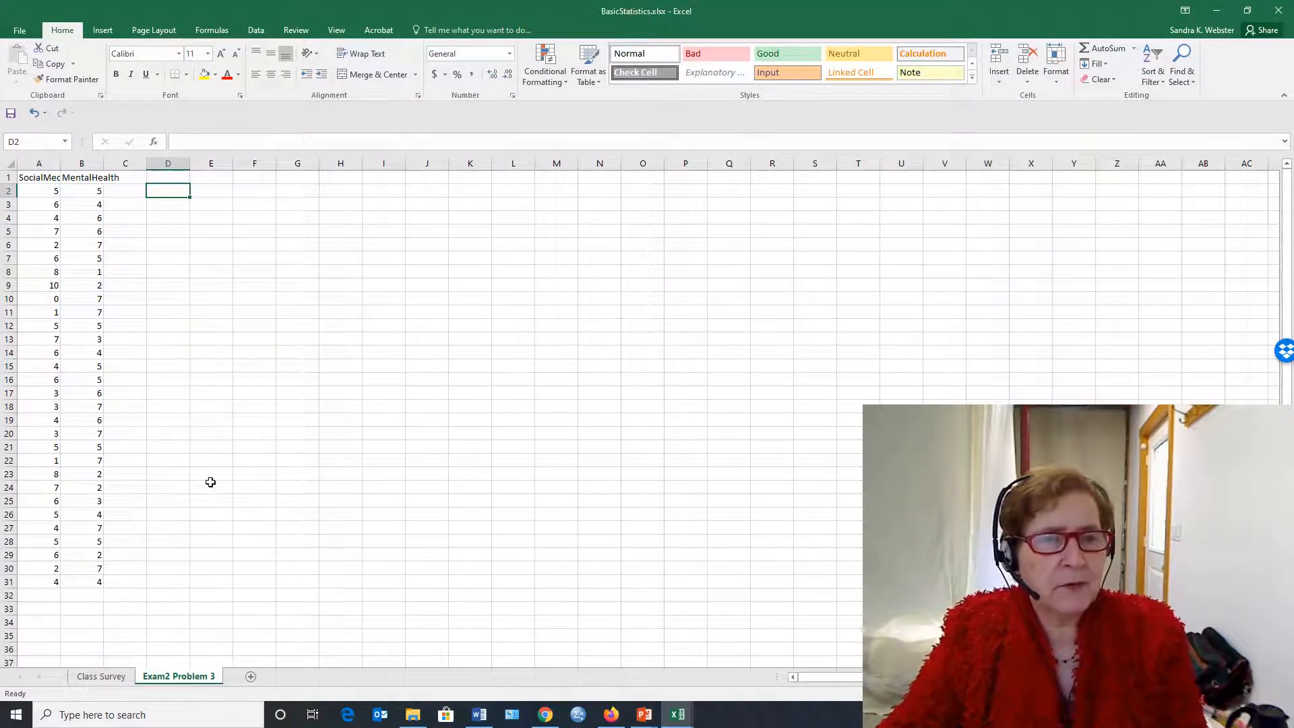
click(22, 177)
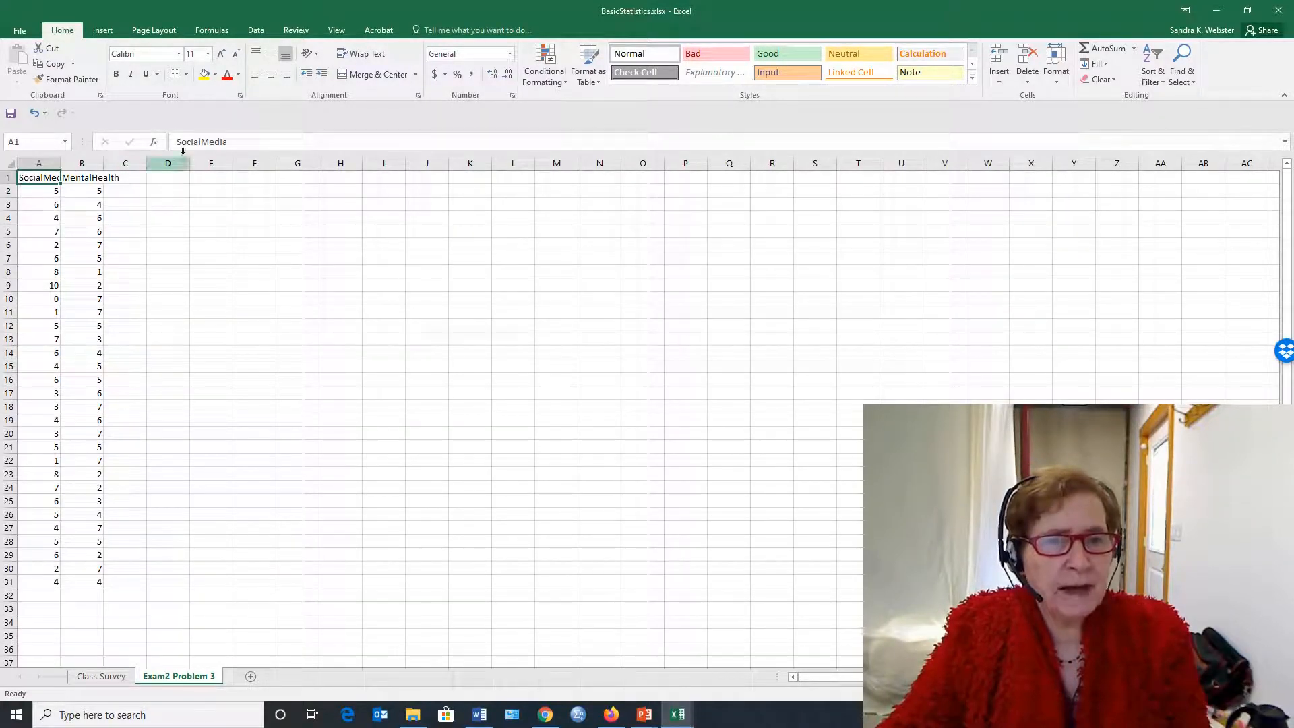
click(112, 180)
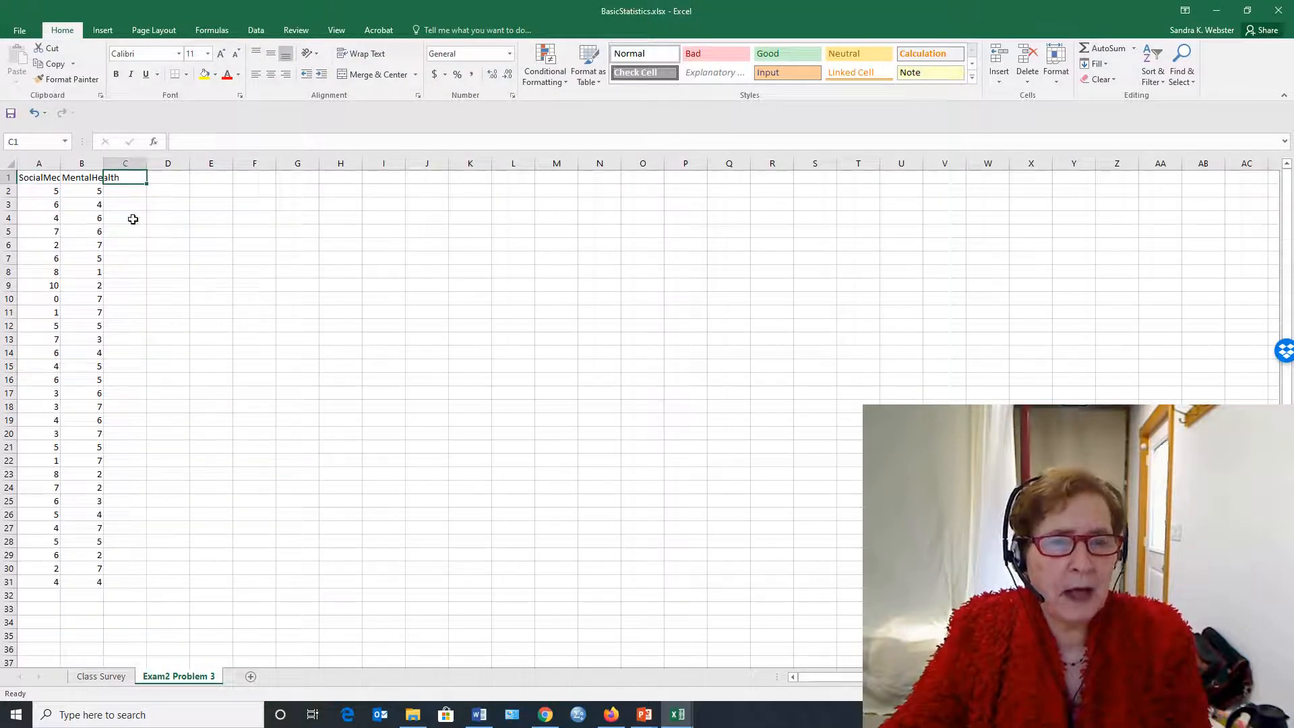
click(153, 142)
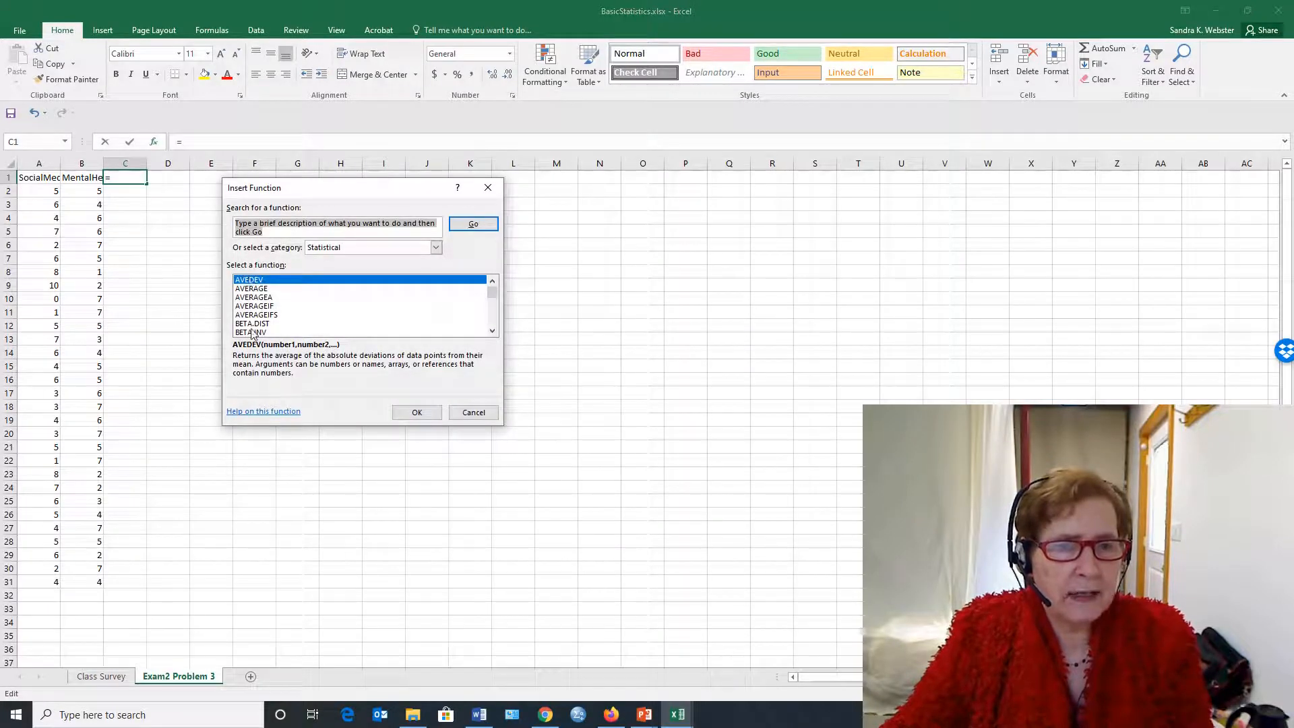
scroll(258, 316, down, 2)
scroll(259, 323, down, 2)
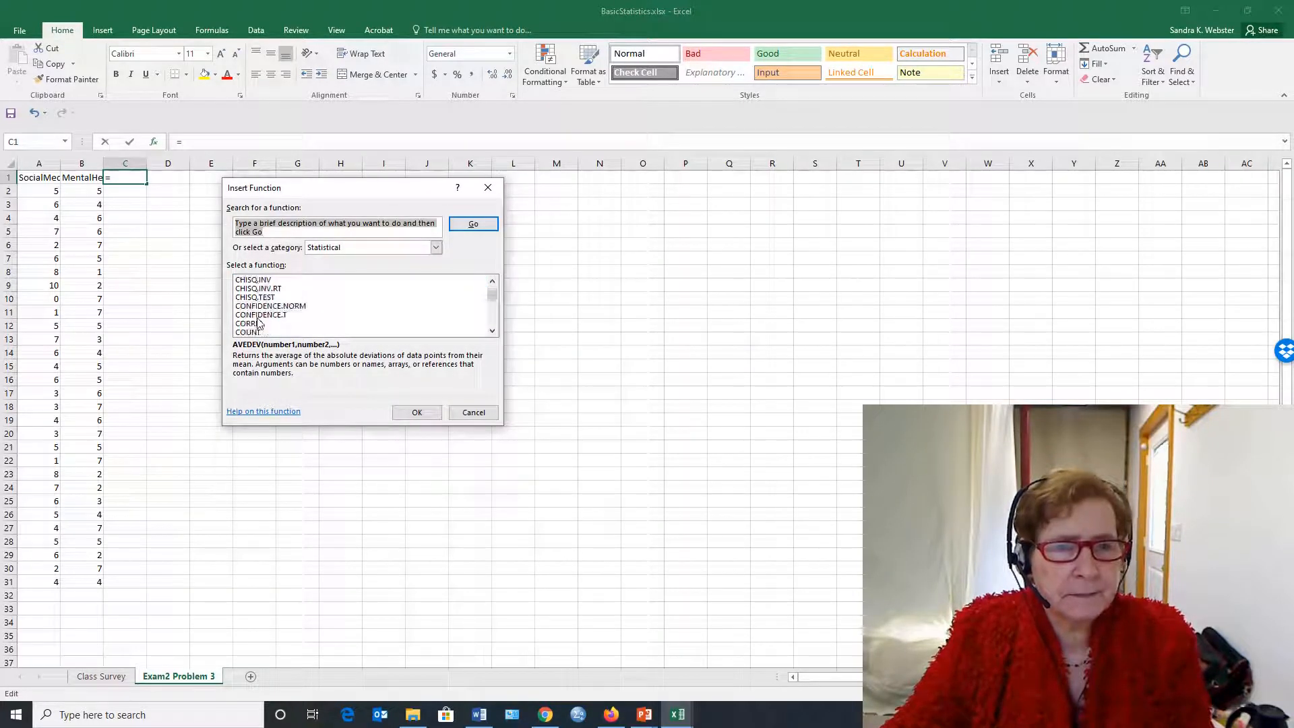
click(248, 326)
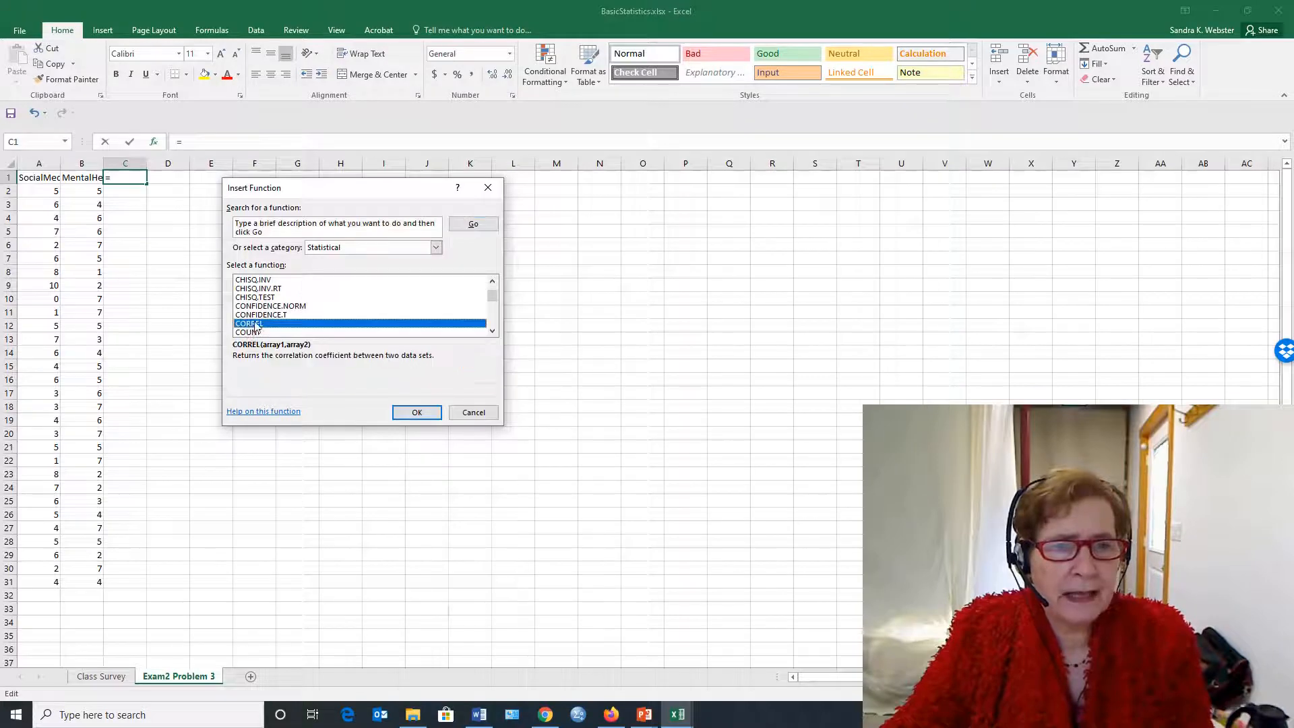
click(416, 413)
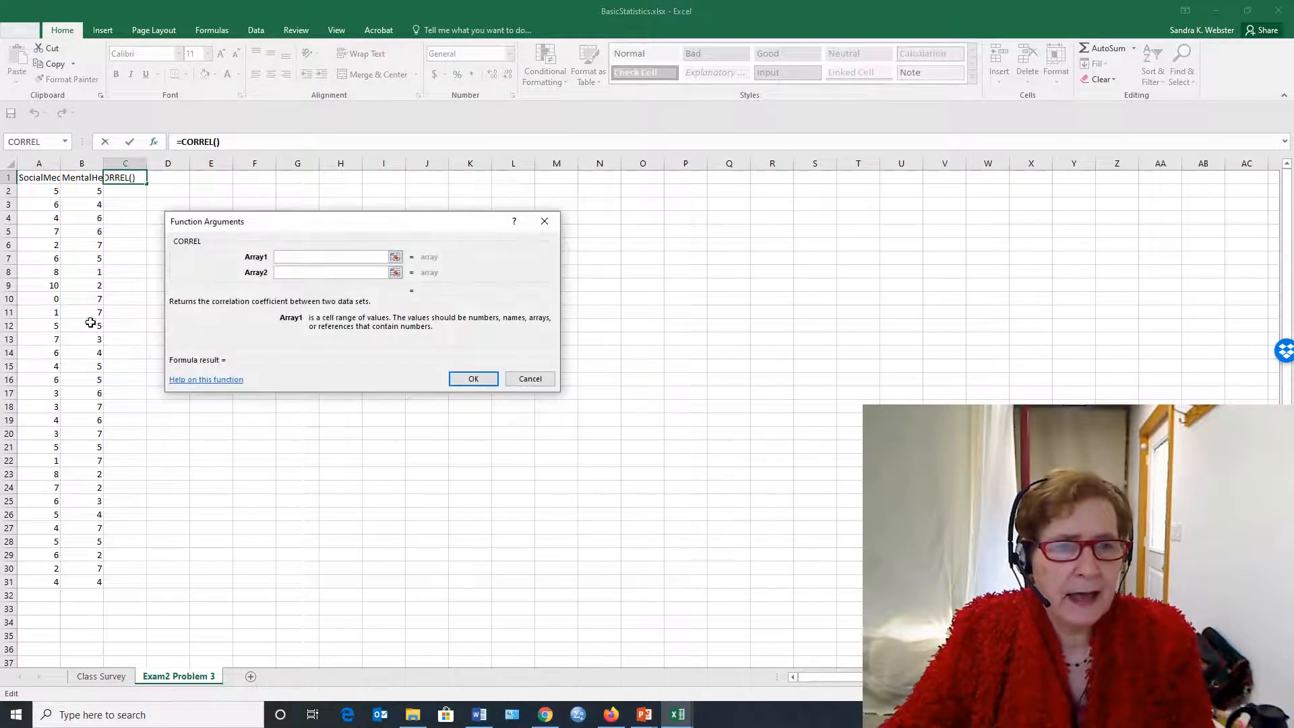
Correlate SocialMedia (A2:A31) with MentalHealth (B2:B31) as the two arrays of the CORREL function in C1
drag(38, 192, 50, 579)
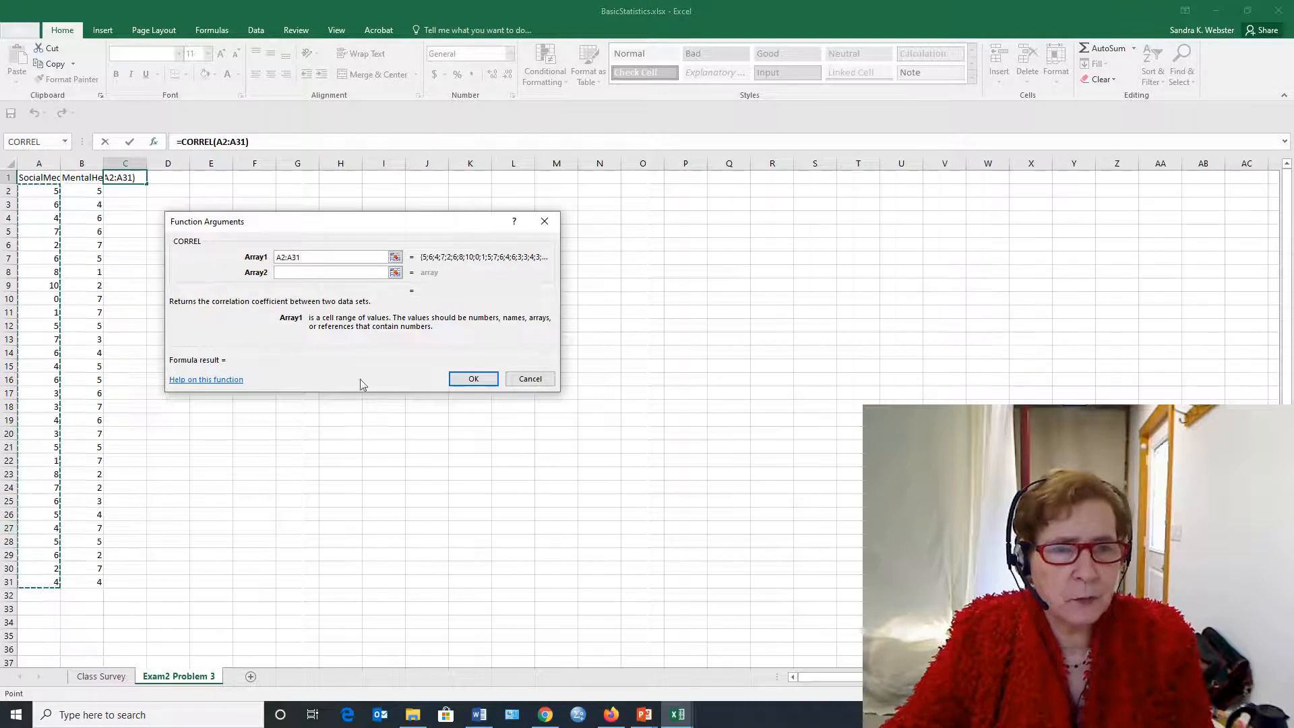
click(326, 272)
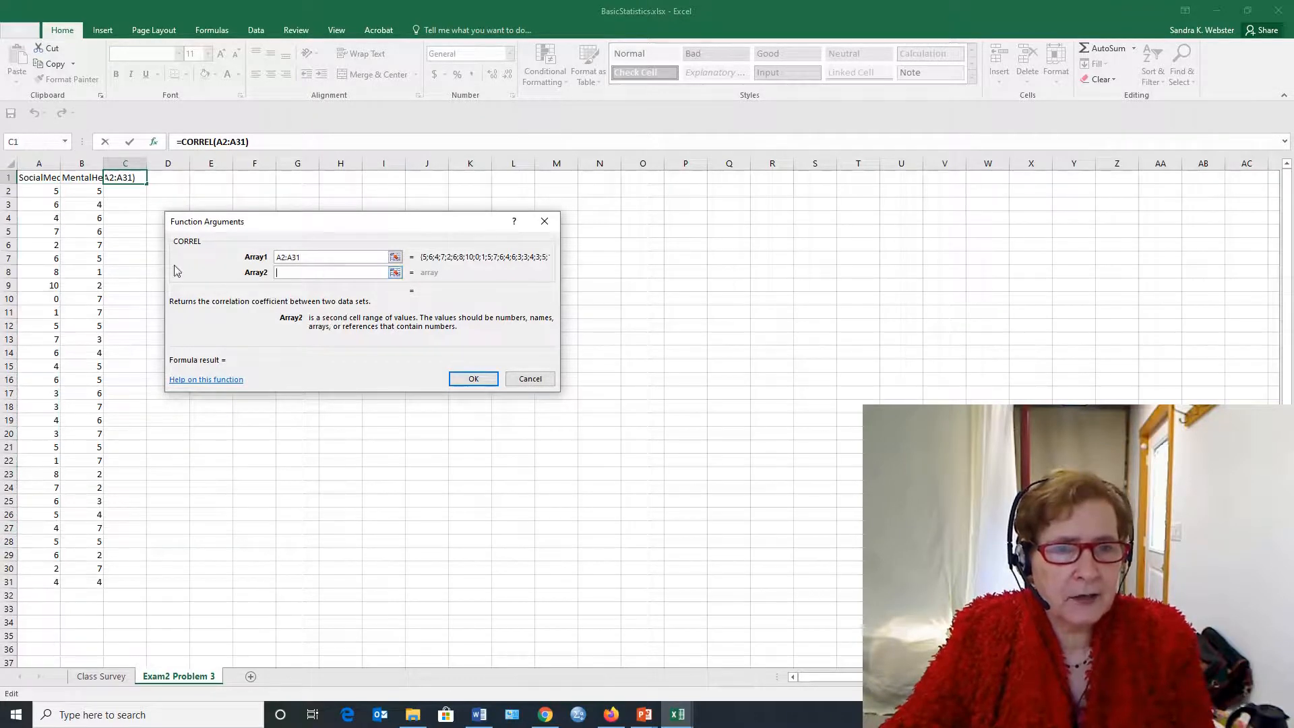
drag(93, 196, 86, 581)
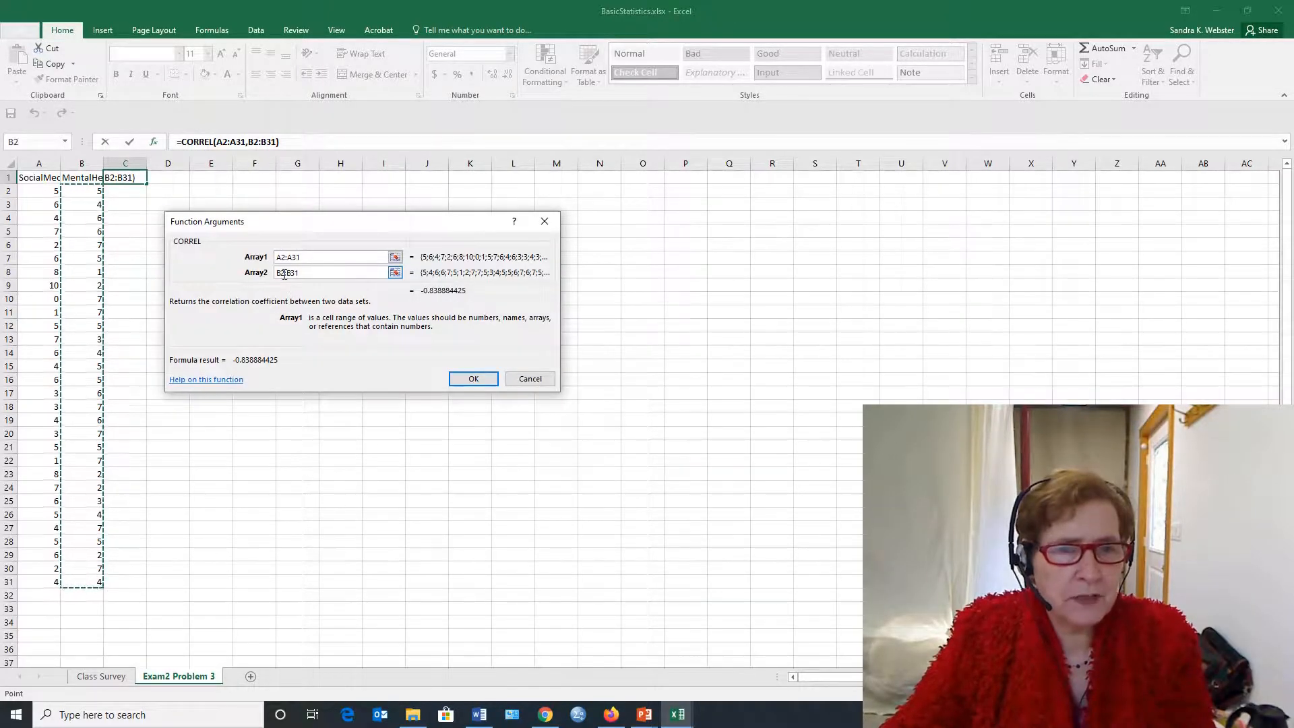
click(473, 384)
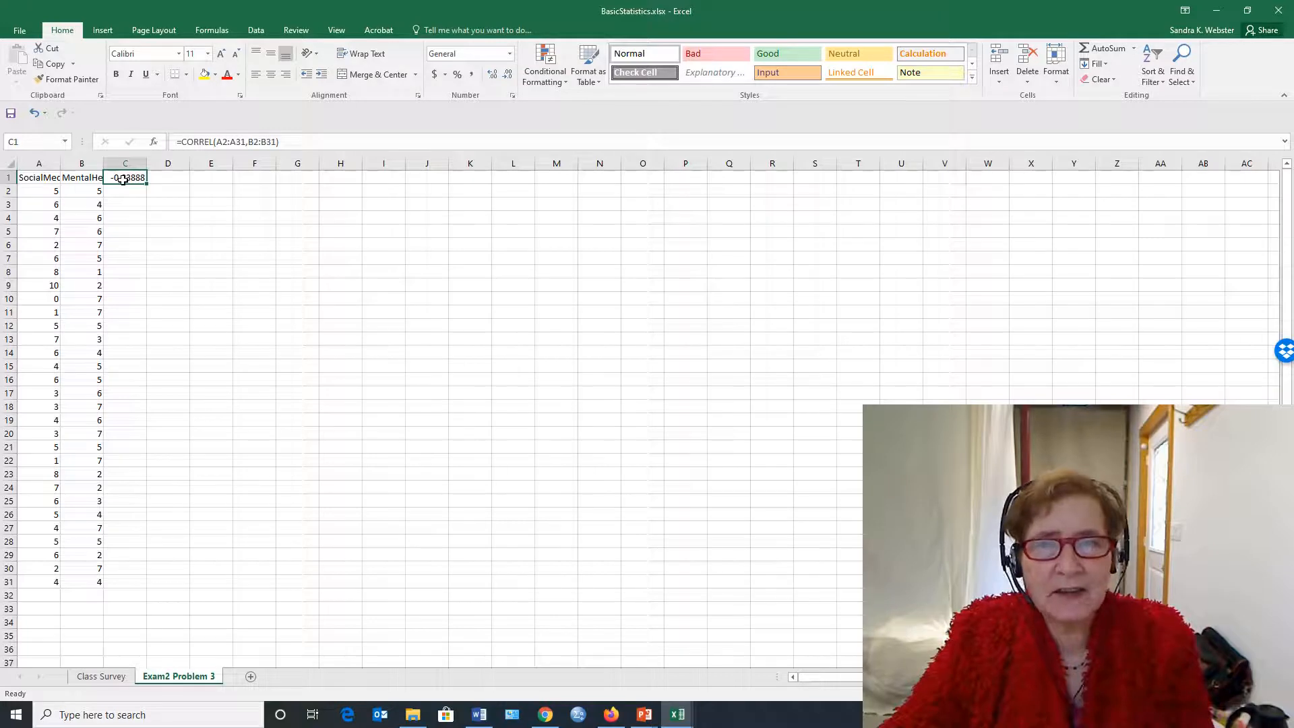
click(204, 290)
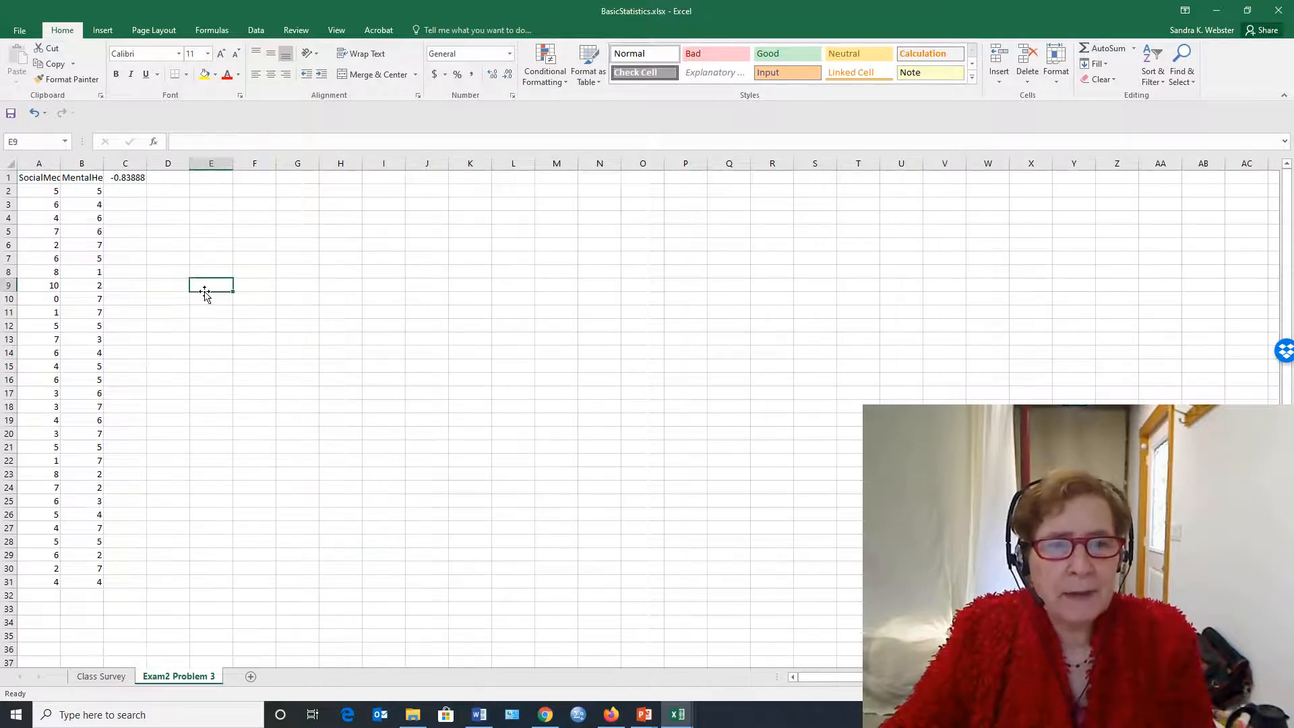
click(26, 166)
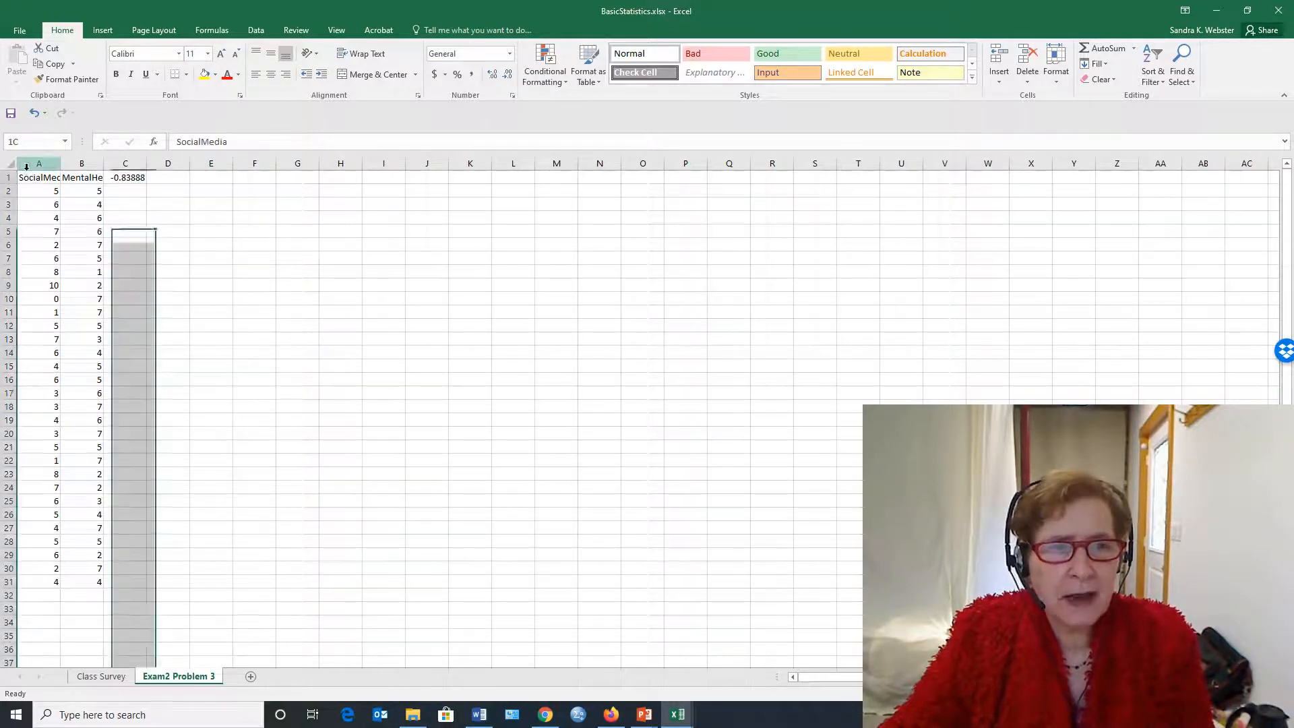
drag(29, 175, 95, 568)
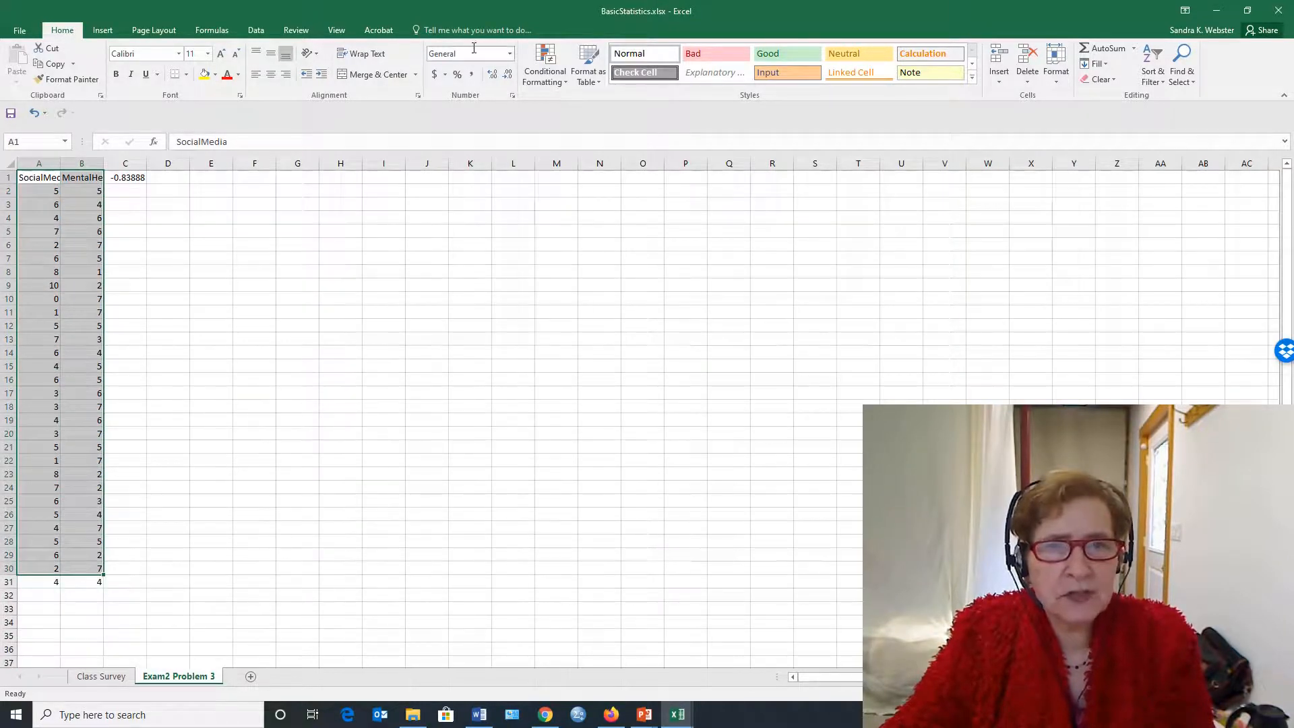
click(313, 408)
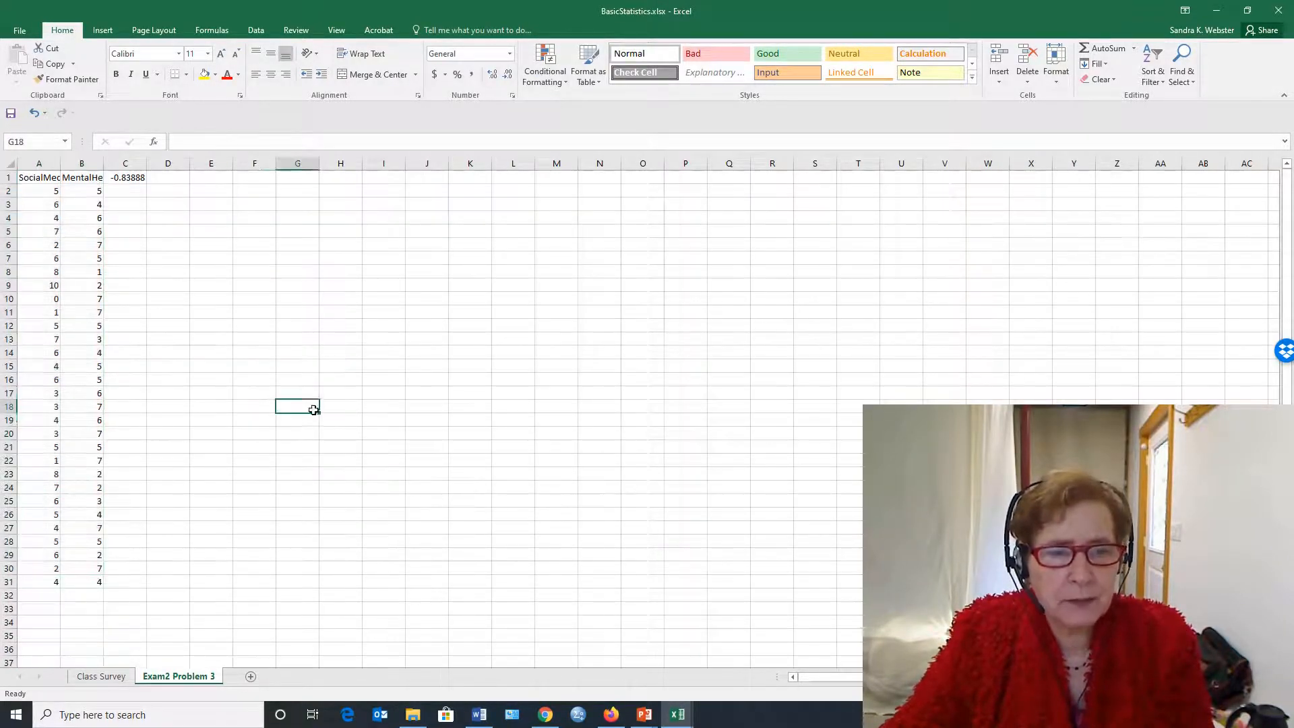
Create a markers-only scatter chart from the SocialMedia and MentalHealth data, including headers (A1:B31)
drag(27, 176, 67, 581)
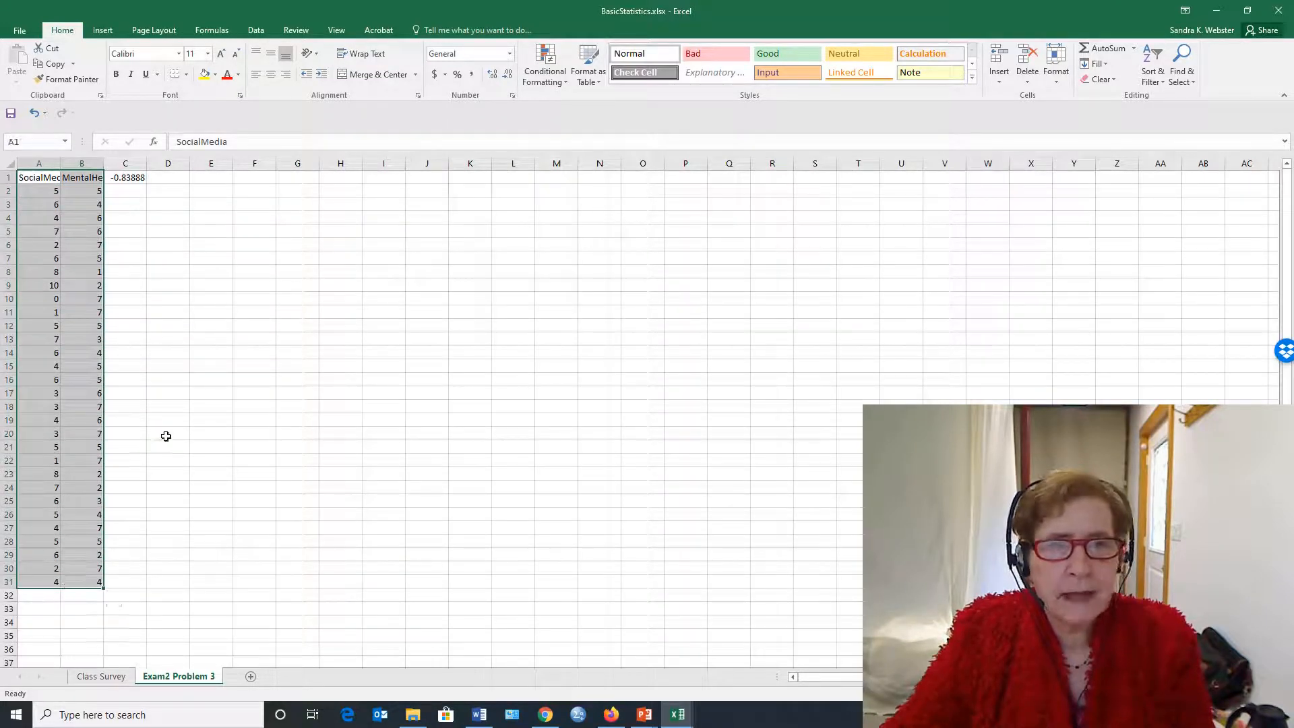
click(101, 29)
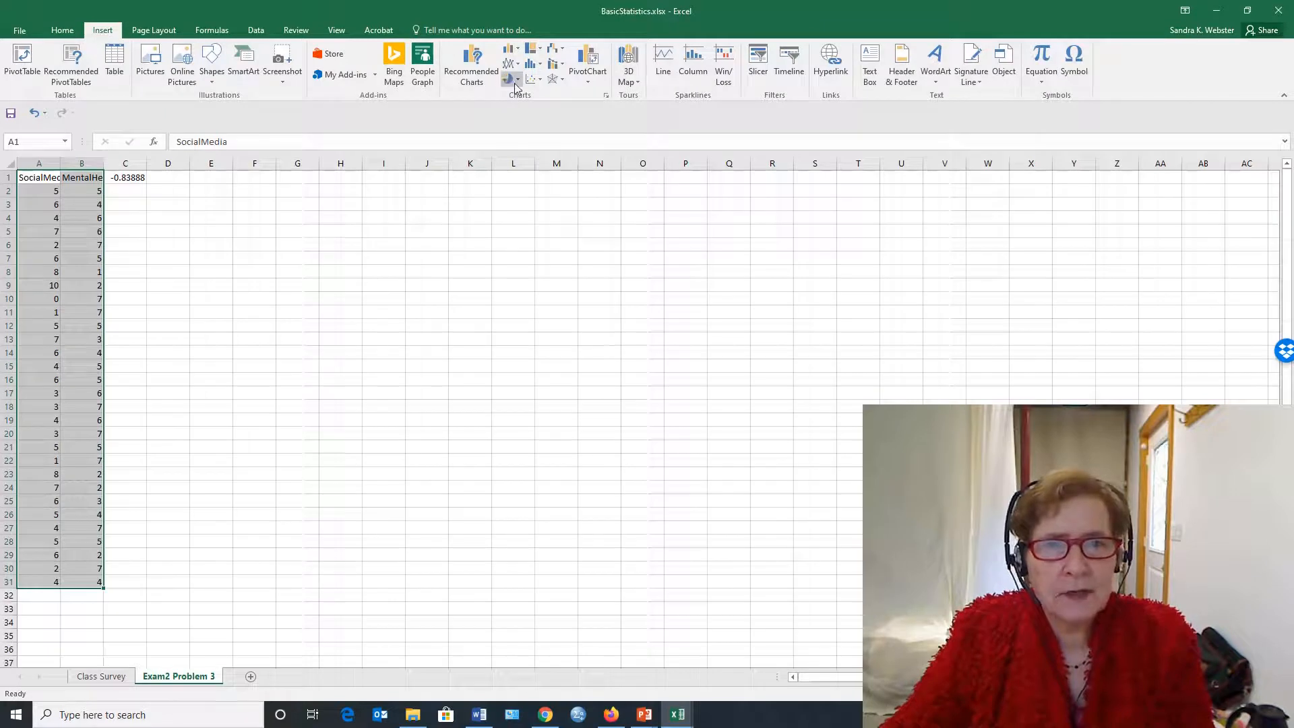
click(534, 79)
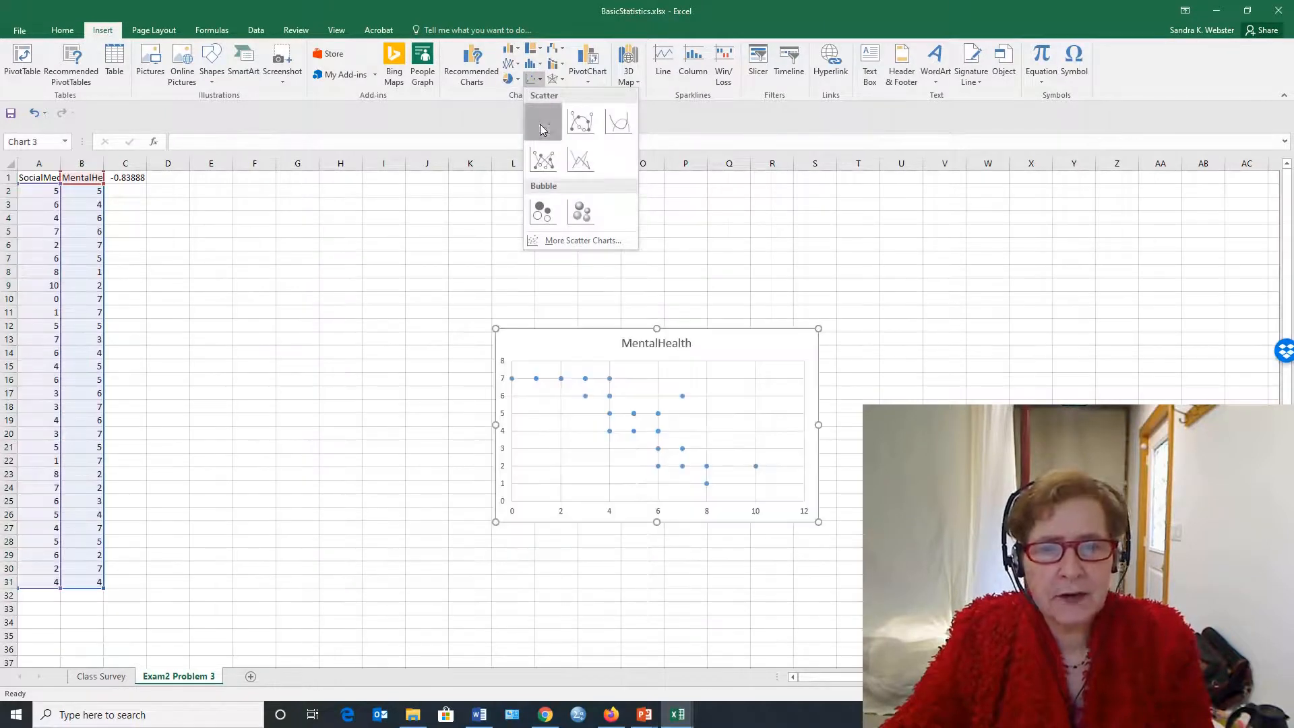
click(540, 124)
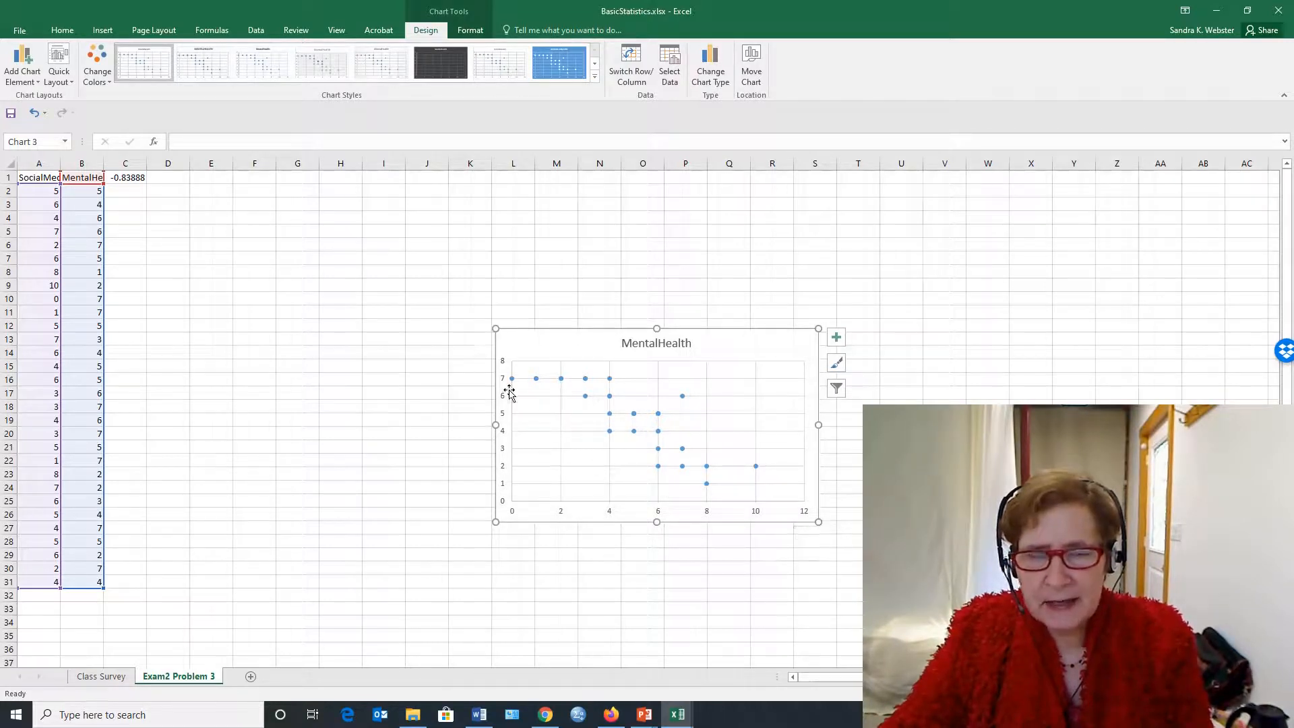
Move the MentalHealth scatter chart closer to the data, with its upper-left corner near cell H5, and deselect it
mouse_move(515, 387)
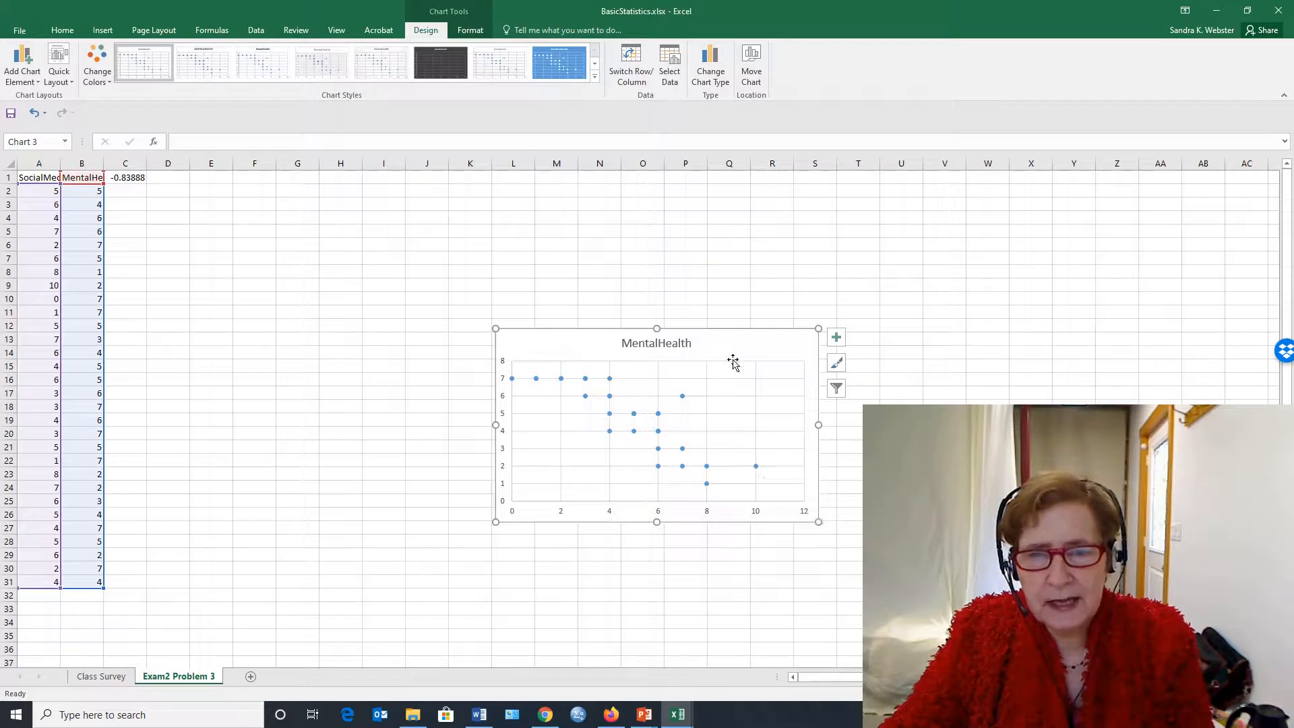
drag(728, 341, 552, 249)
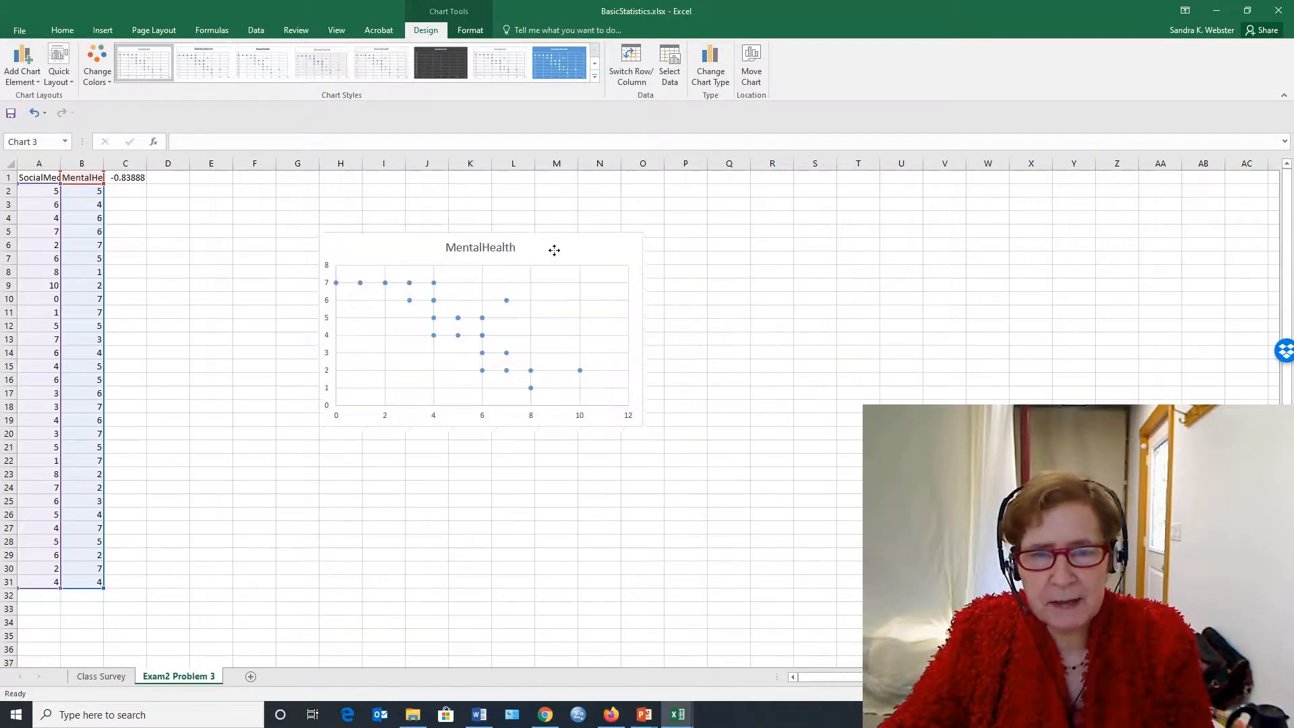
click(573, 503)
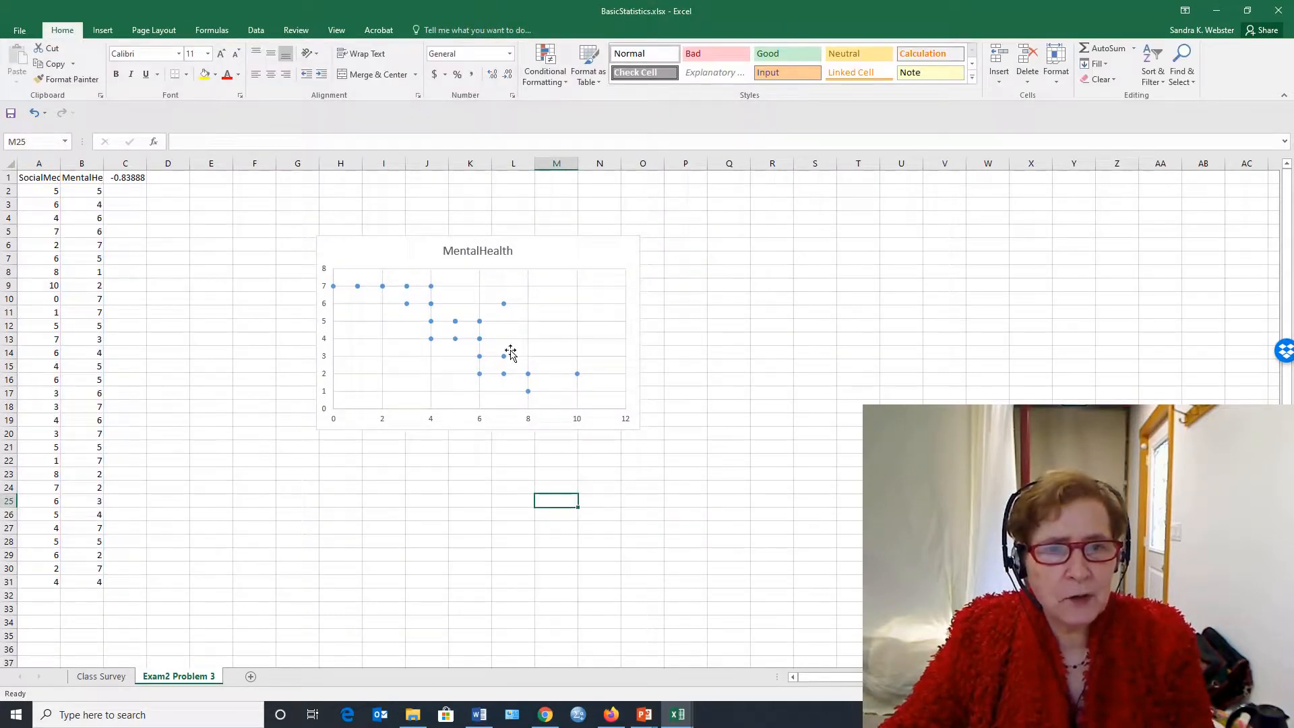